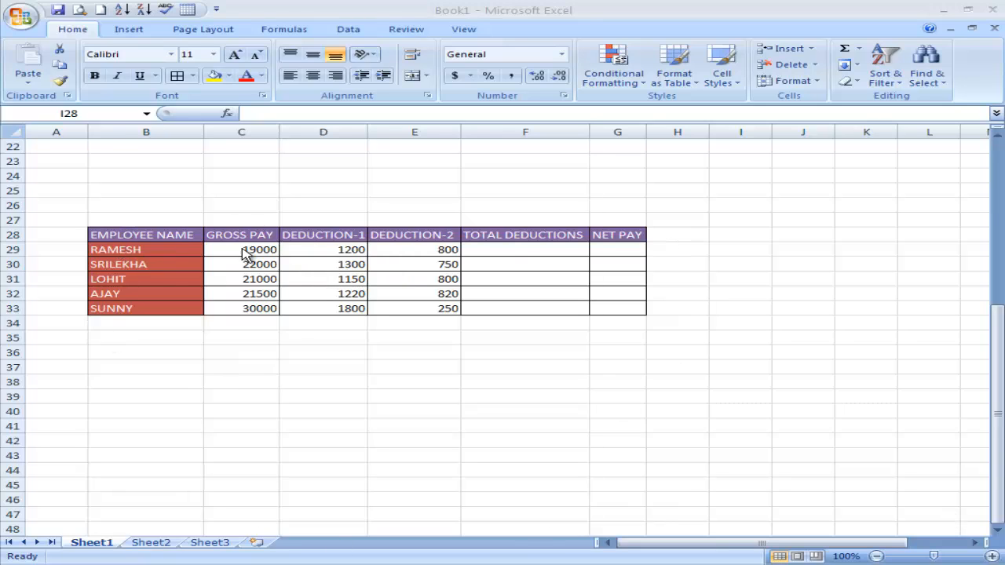
Examine the first employee's deduction cells and the empty total deductions and net pay cells in row 29
{"action": "left_click", "coordinate": [351, 440]}
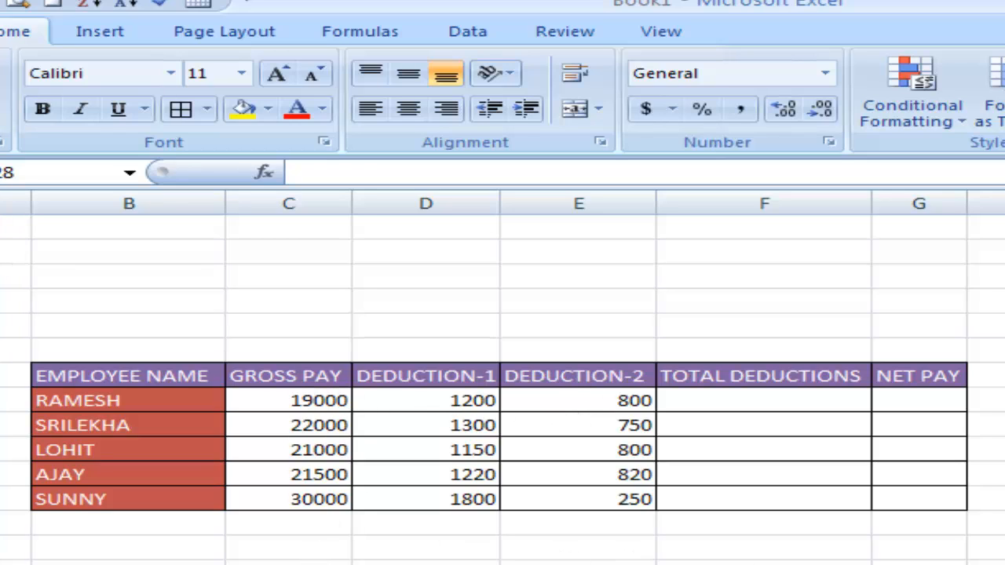
{"action": "left_click", "coordinate": [764, 563]}
{"action": "left_click", "coordinate": [752, 406]}
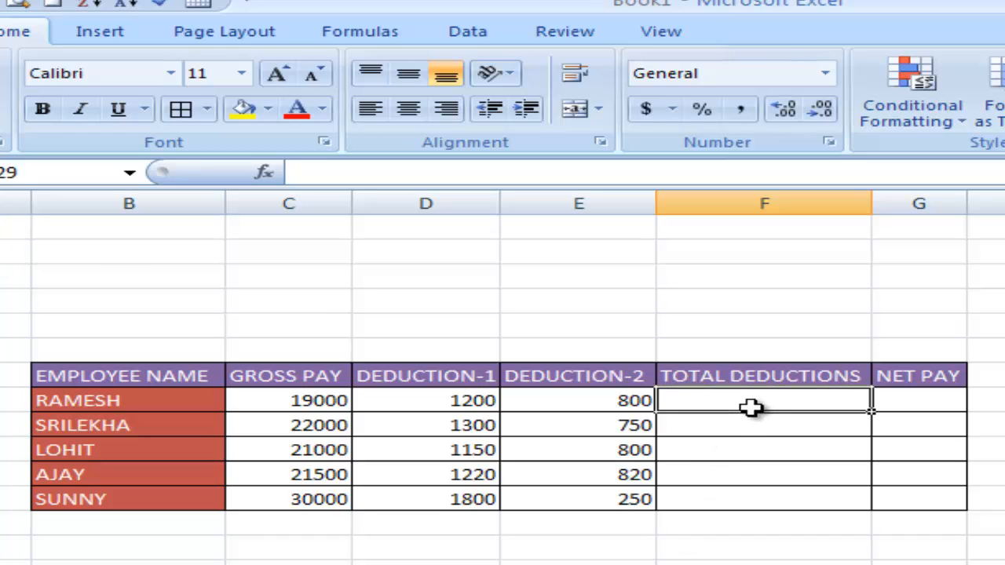
{"action": "left_click", "coordinate": [943, 400]}
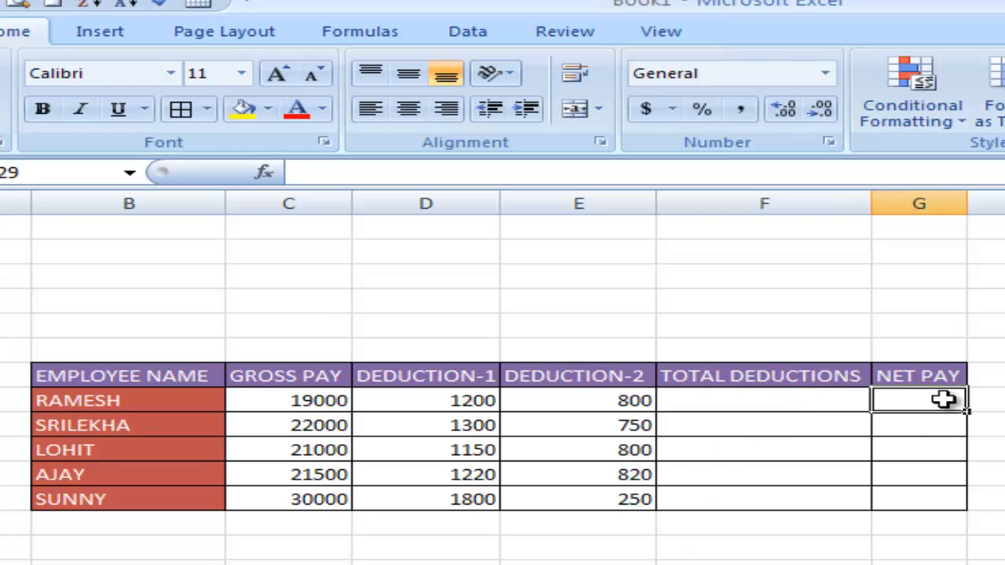
{"action": "left_click", "coordinate": [824, 562]}
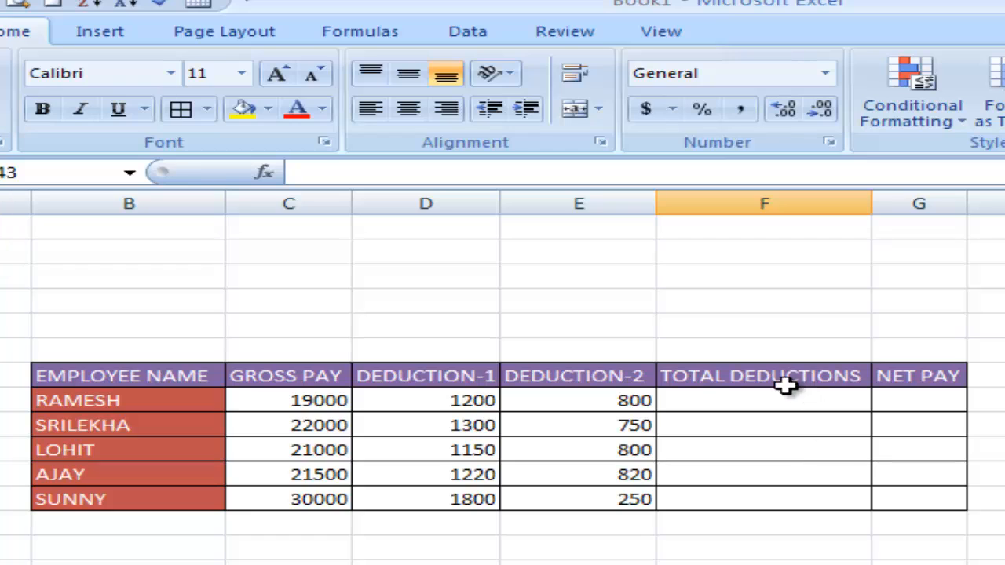
{"action": "left_click", "coordinate": [750, 408]}
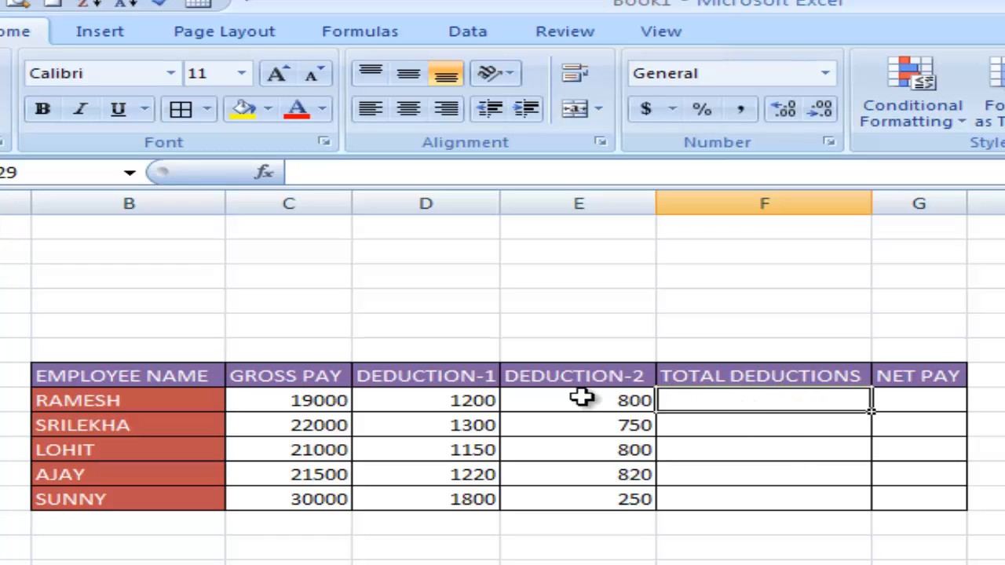
{"action": "left_click", "coordinate": [432, 398]}
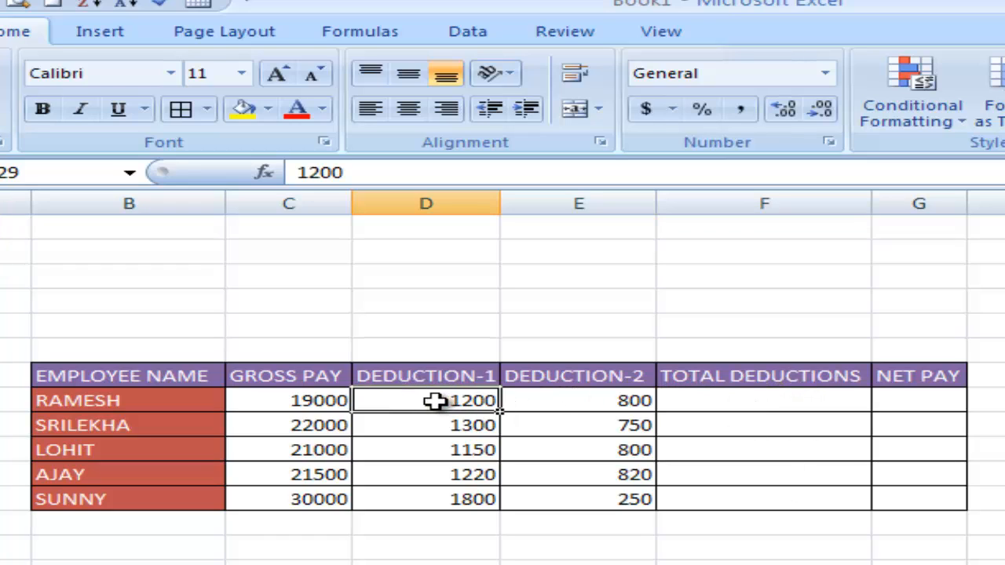
{"action": "left_click", "coordinate": [590, 401]}
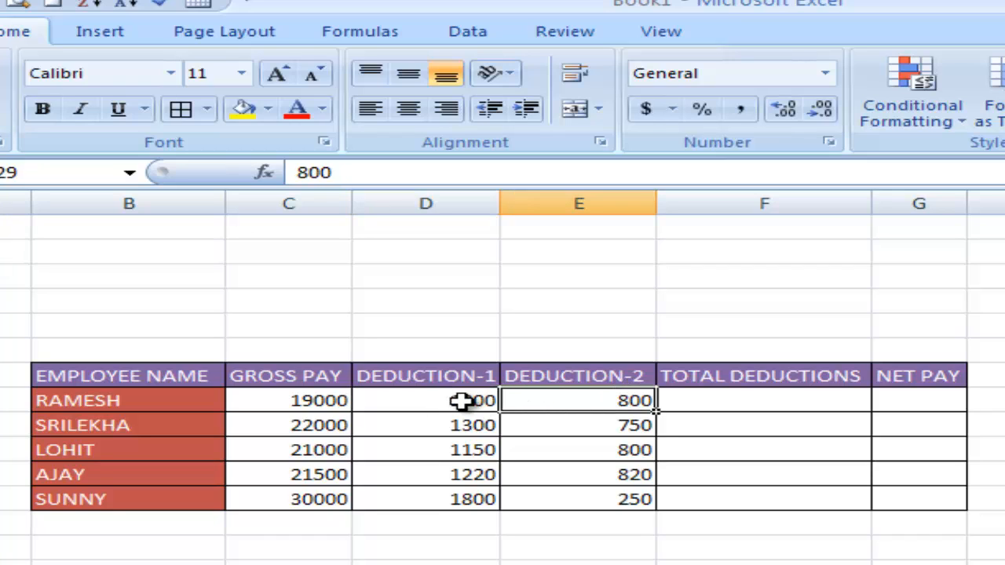
{"action": "left_click", "coordinate": [815, 402]}
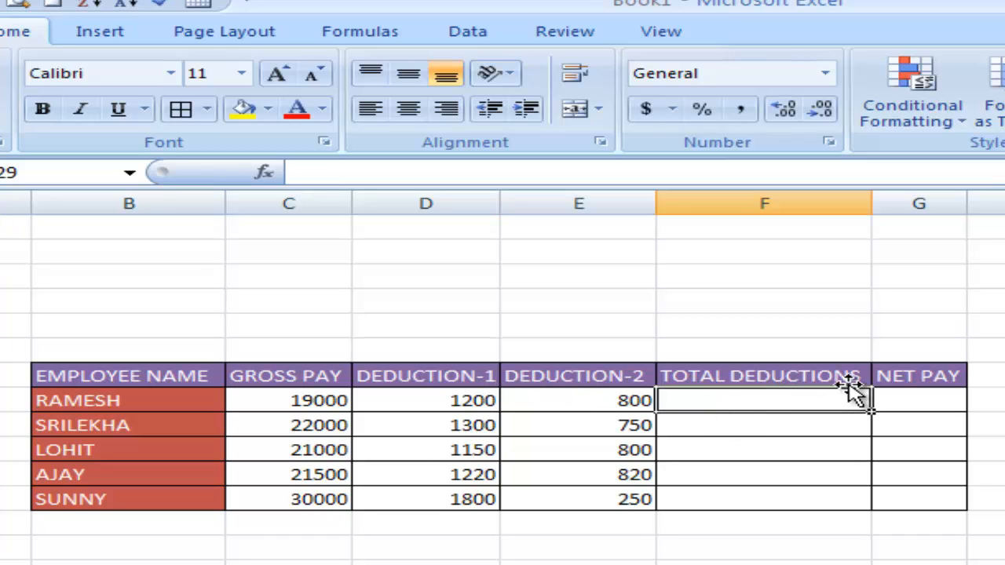
{"action": "type", "text": "=SUM"}
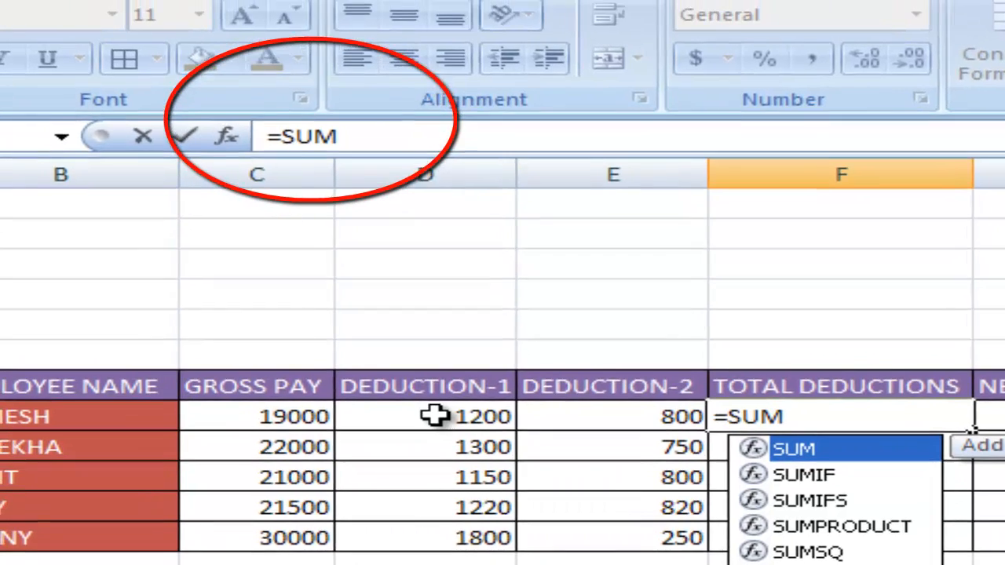
{"action": "left_click_drag", "start_coordinate": [420, 367], "coordinate": [610, 373]}
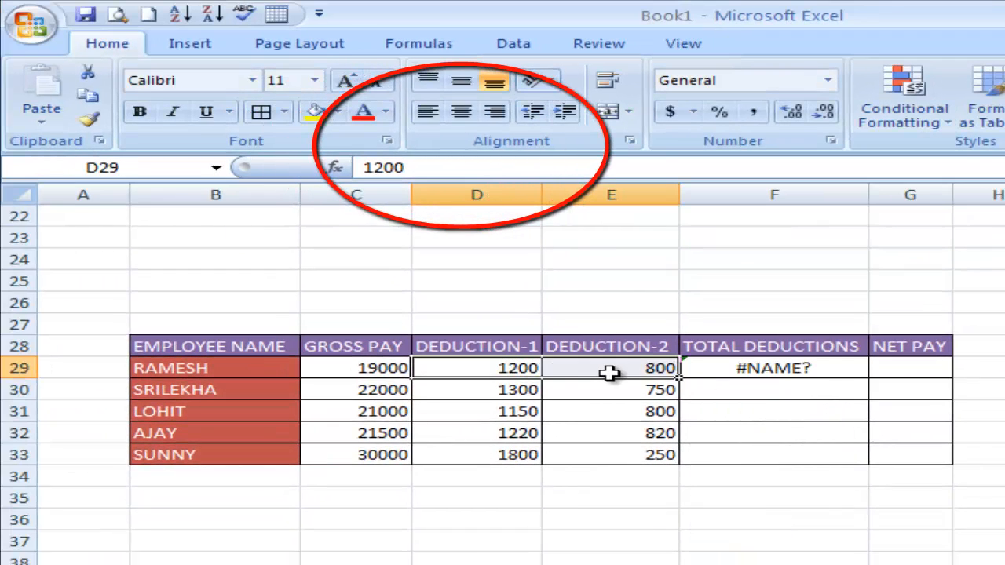
{"action": "left_click", "coordinate": [800, 371]}
{"action": "key", "text": "Delete"}
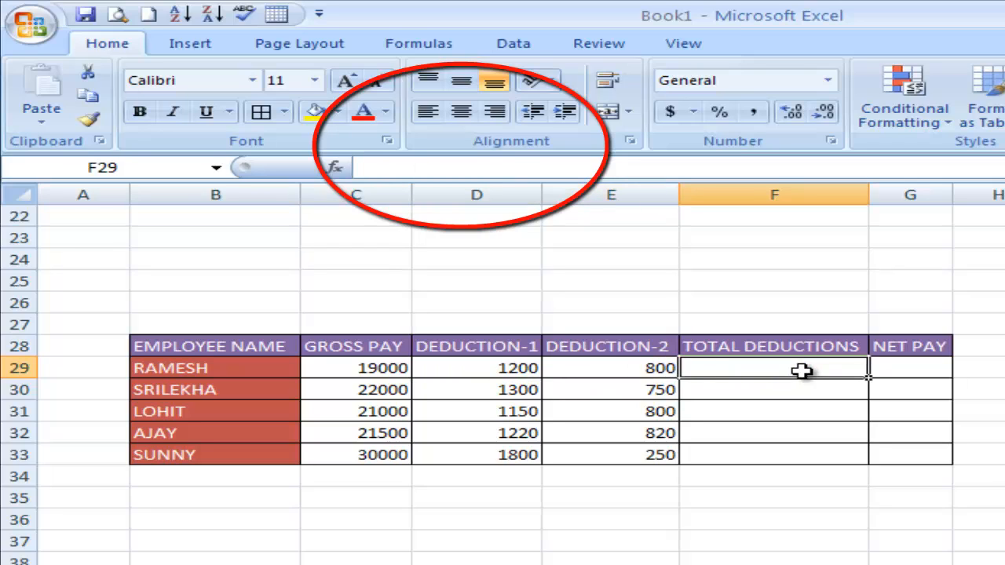
Enter =SUM(D29:E29) as the total deductions in cell F29 and fill the formula down to F33
{"action": "type", "text": "=SUM("}
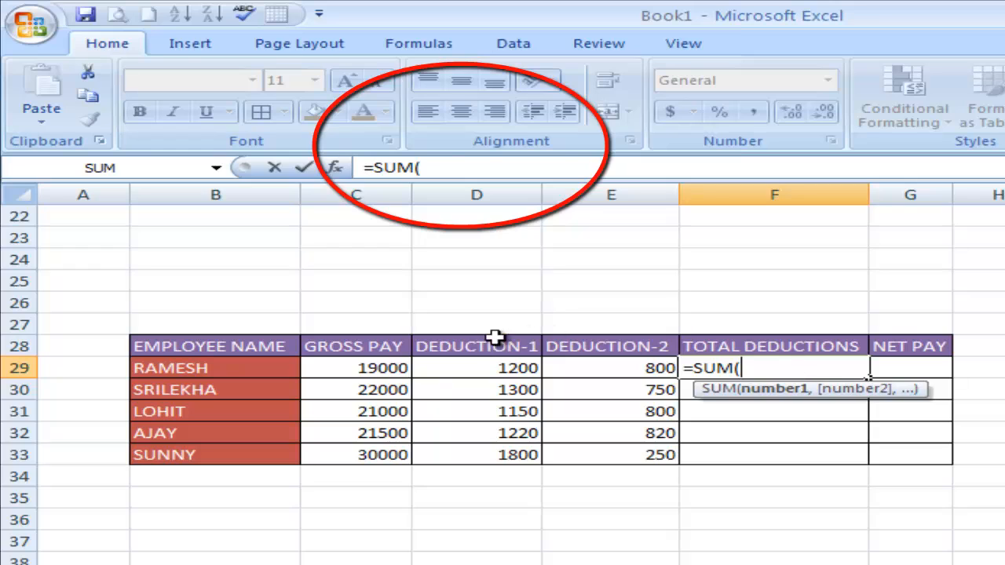
{"action": "left_click_drag", "start_coordinate": [507, 369], "coordinate": [579, 375]}
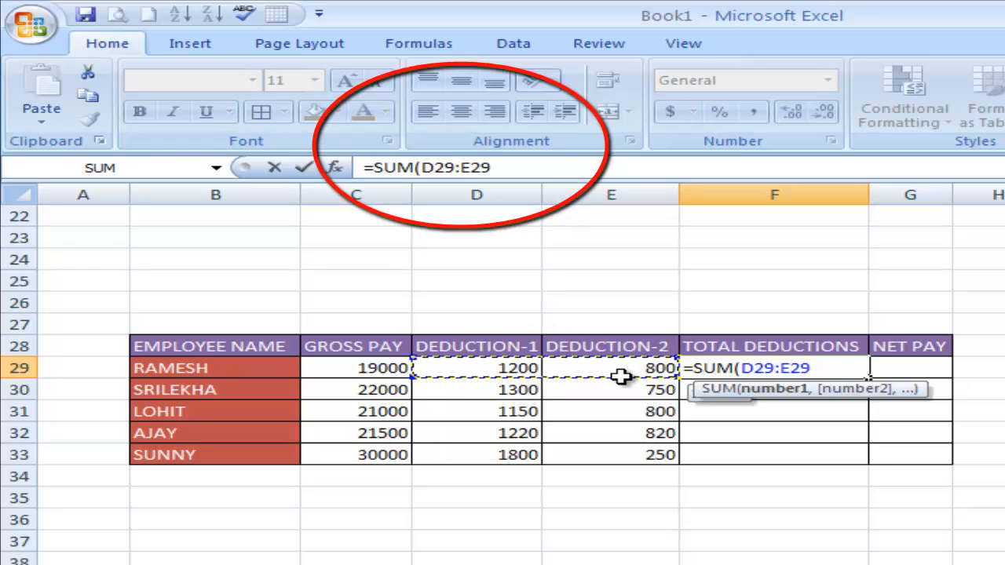
{"action": "key", "text": "Return"}
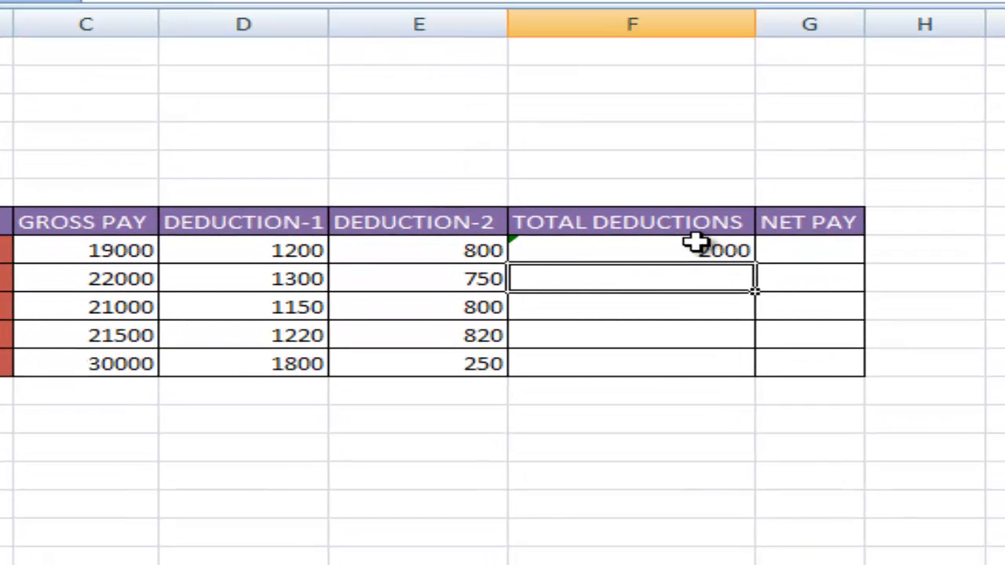
{"action": "left_click", "coordinate": [734, 261]}
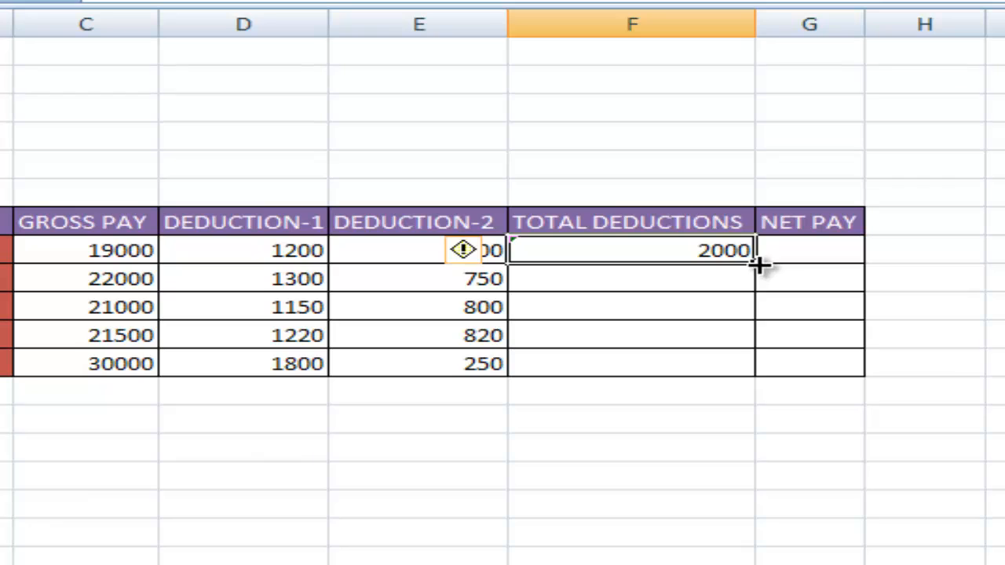
{"action": "left_click_drag", "start_coordinate": [759, 265], "coordinate": [759, 376]}
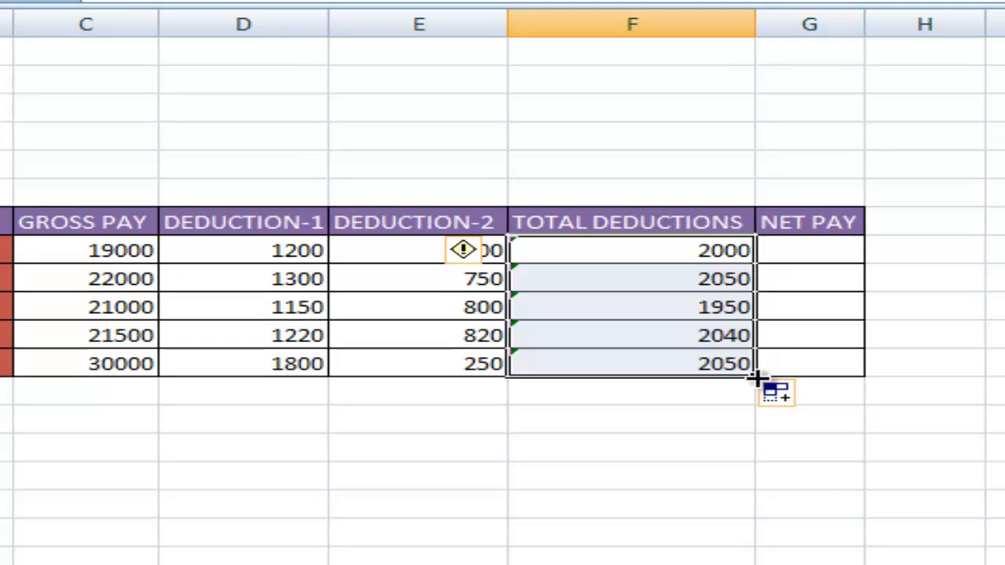
{"action": "left_click", "coordinate": [969, 545]}
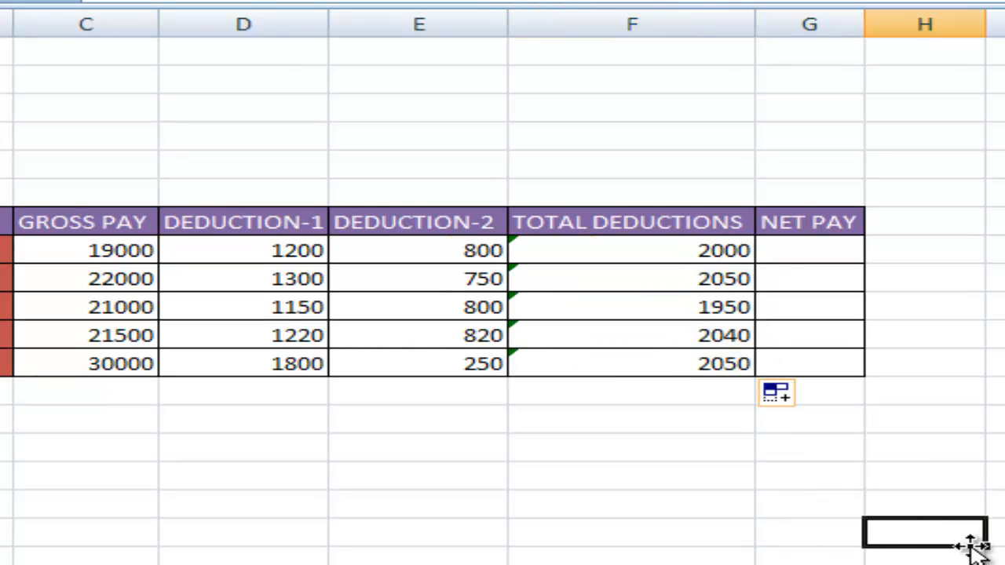
Set the font size of the payroll table's value cells C29:G33 to 14
{"action": "left_click", "coordinate": [102, 250]}
{"action": "left_click_drag", "start_coordinate": [102, 249], "coordinate": [822, 365]}
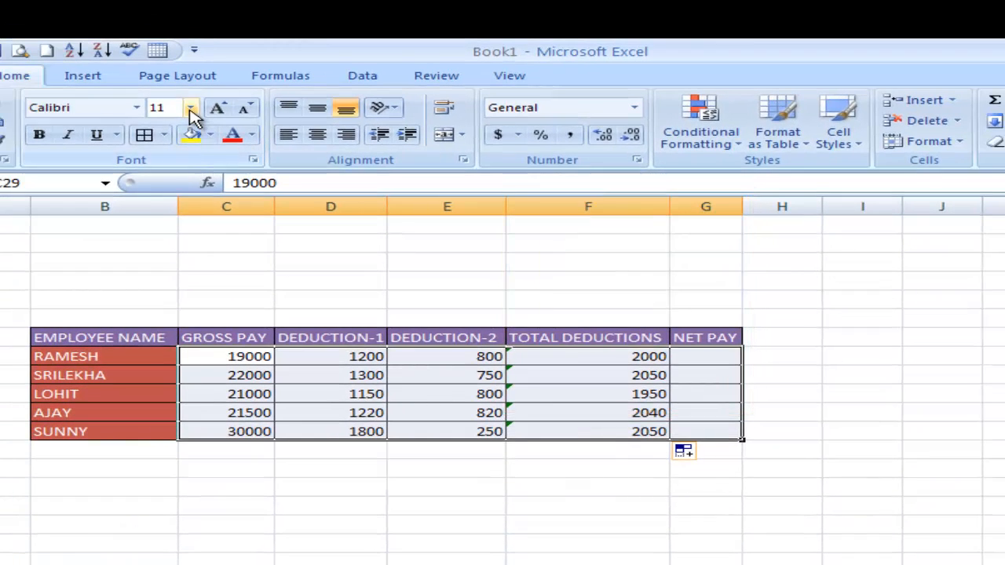
{"action": "left_click", "coordinate": [163, 69]}
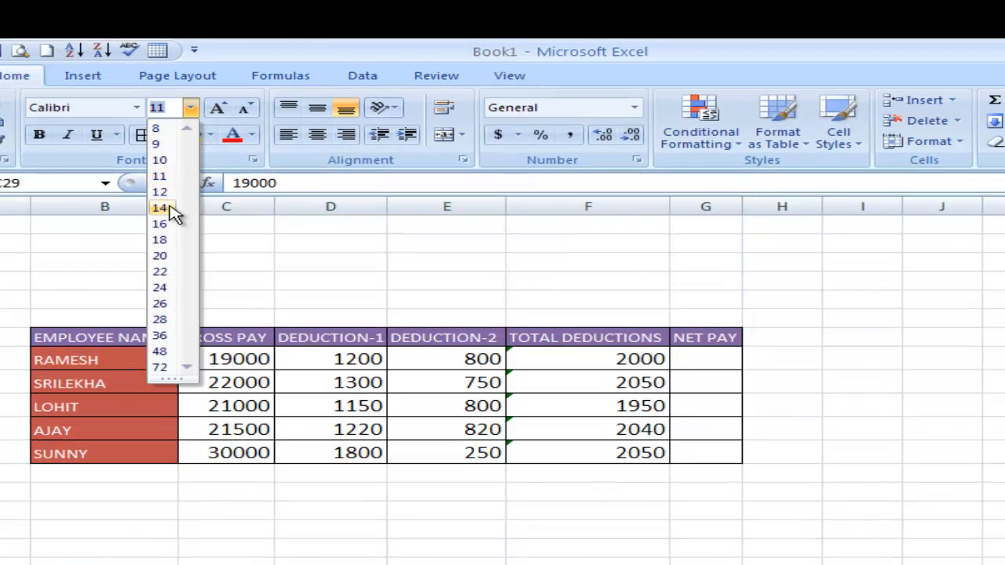
{"action": "left_click", "coordinate": [161, 208]}
{"action": "left_click", "coordinate": [993, 530]}
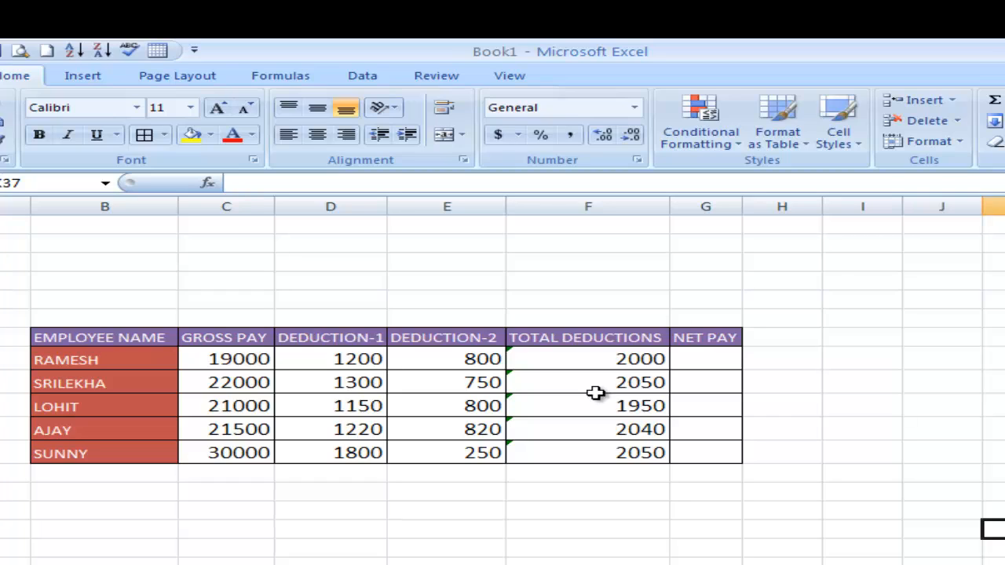
{"action": "left_click", "coordinate": [699, 364]}
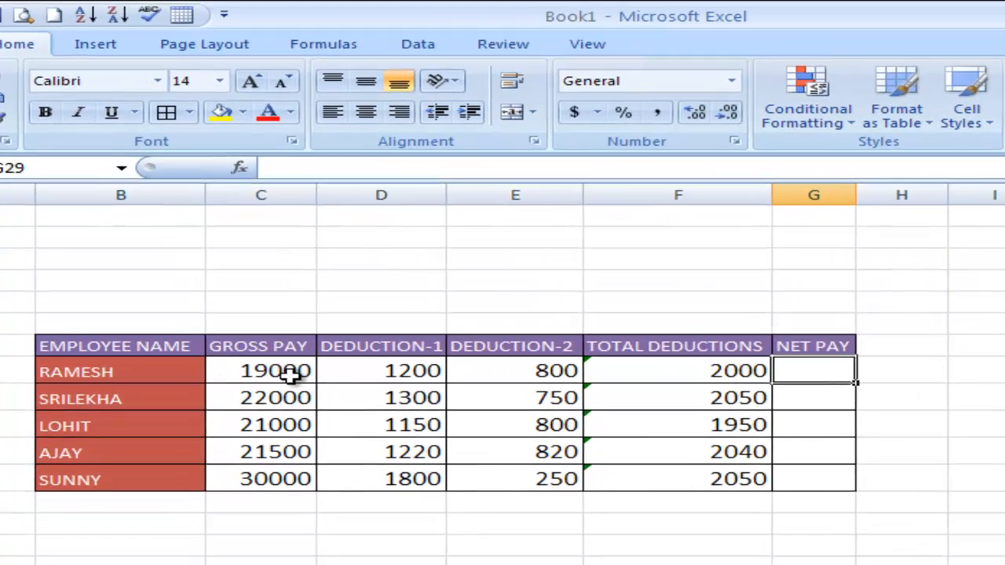
{"action": "left_click", "coordinate": [228, 358]}
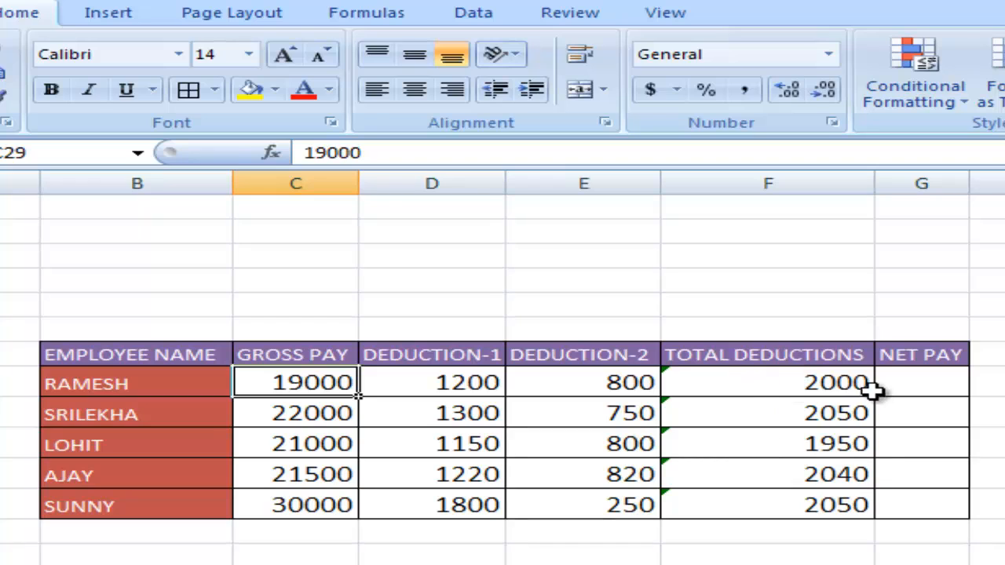
{"action": "left_click", "coordinate": [931, 384]}
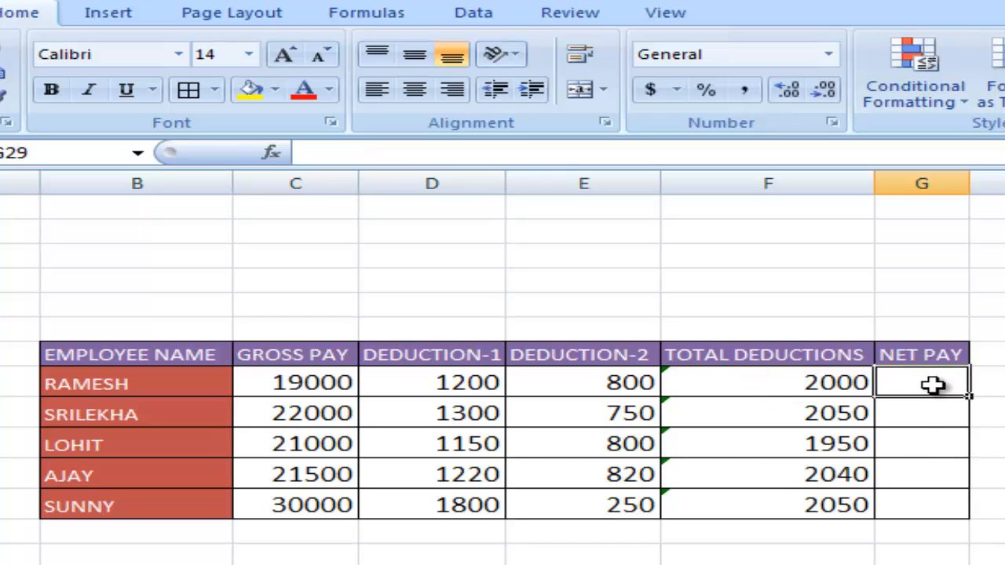
{"action": "left_click", "coordinate": [296, 383]}
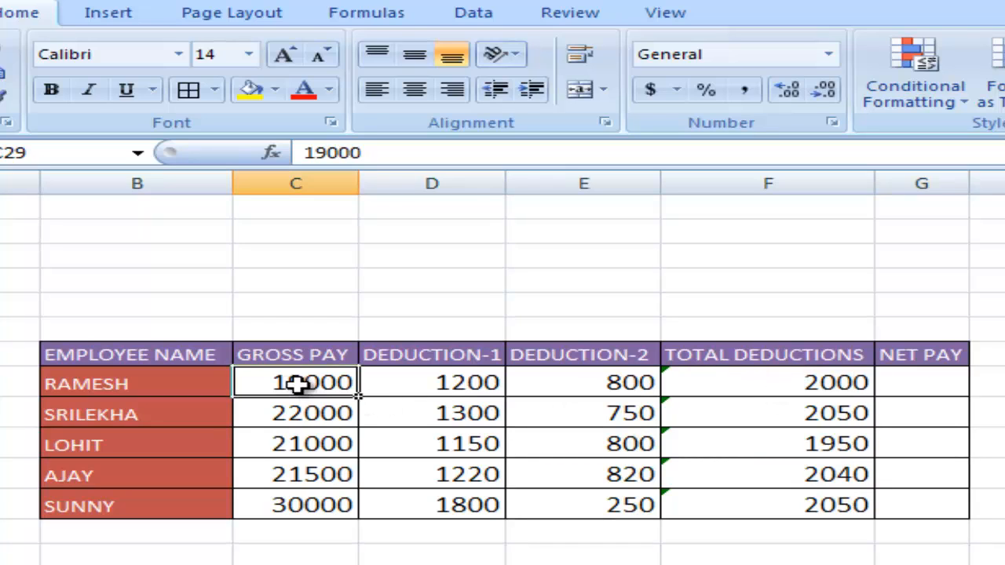
{"action": "left_click", "coordinate": [817, 390]}
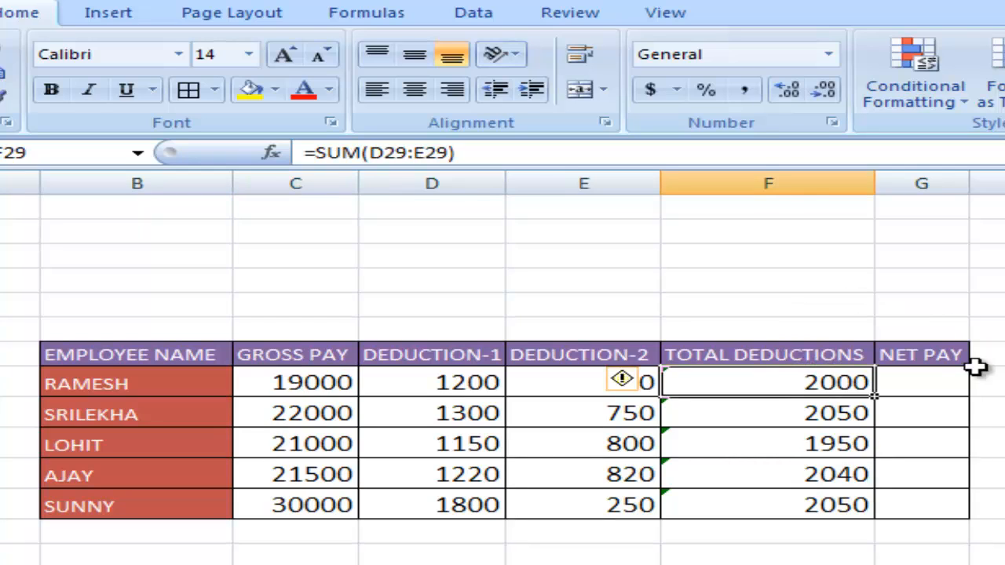
Calculate the first employee's net pay in cell G29 with the formula =C29-F29
{"action": "left_click", "coordinate": [931, 388]}
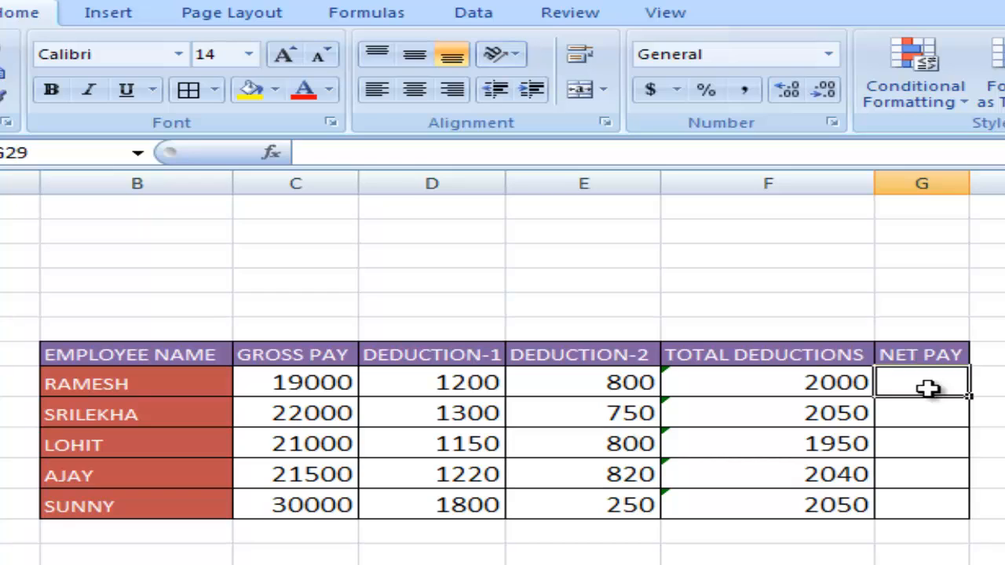
{"action": "type", "text": "="}
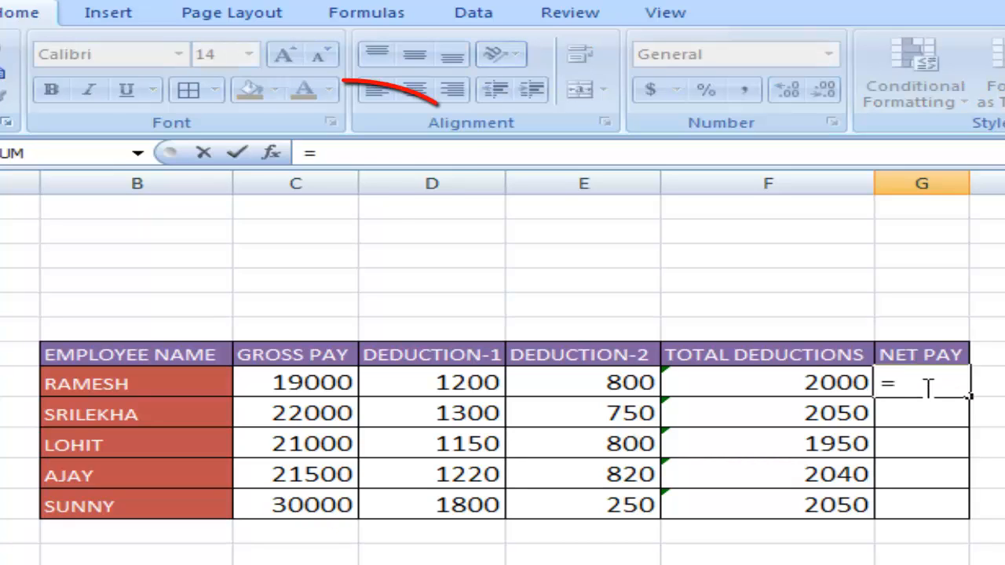
{"action": "left_click", "coordinate": [295, 383]}
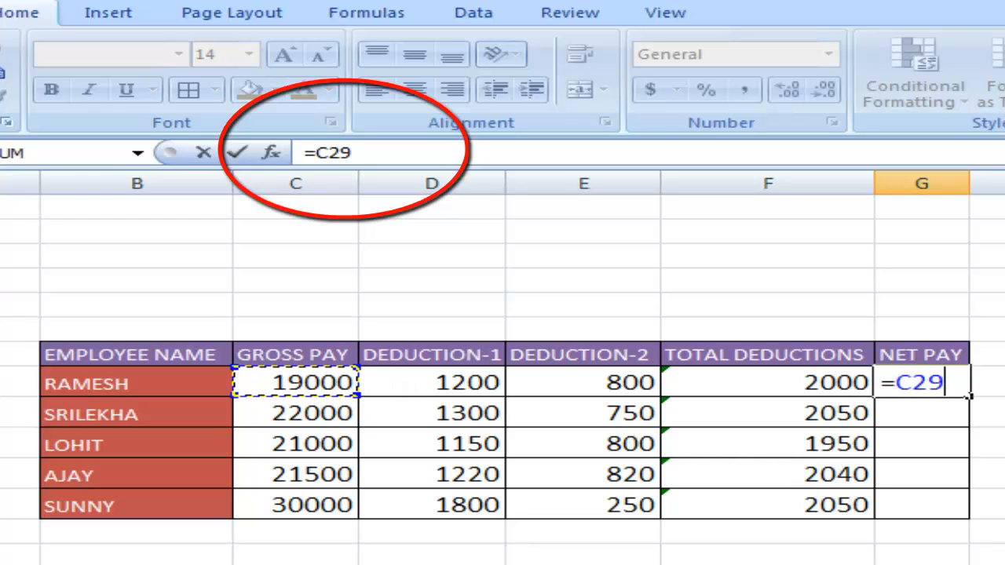
{"action": "type", "text": "-"}
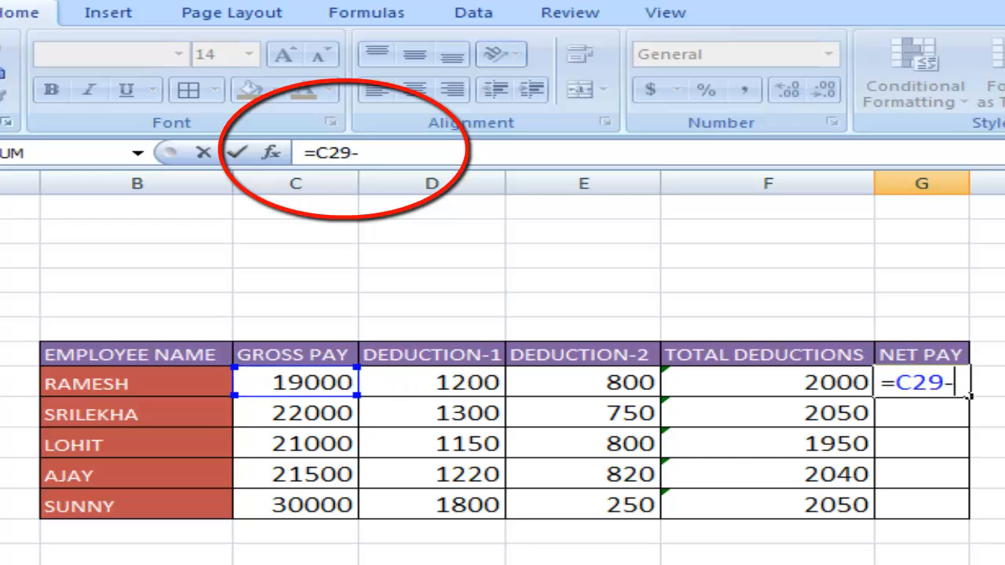
{"action": "left_click", "coordinate": [834, 384]}
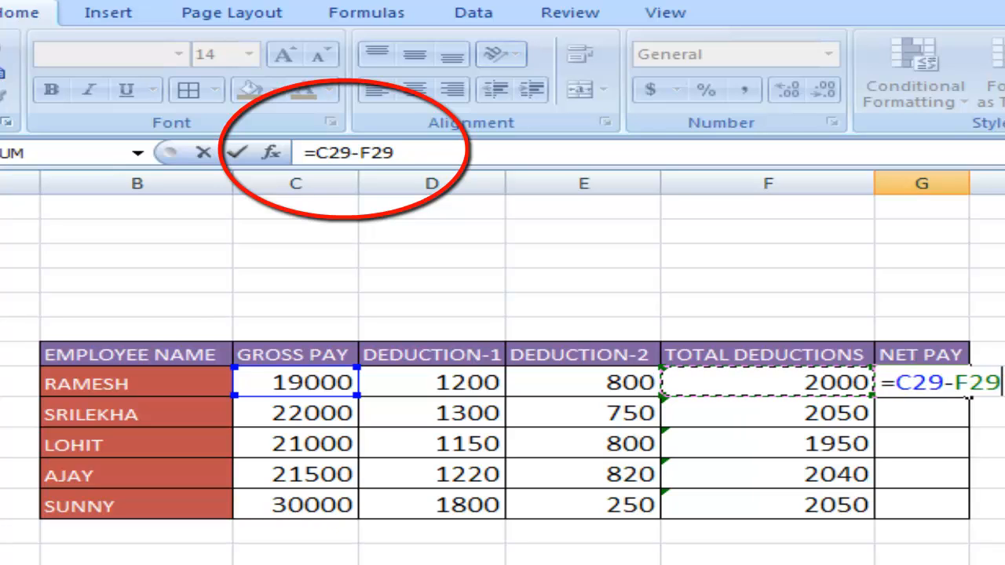
{"action": "key", "text": "Return"}
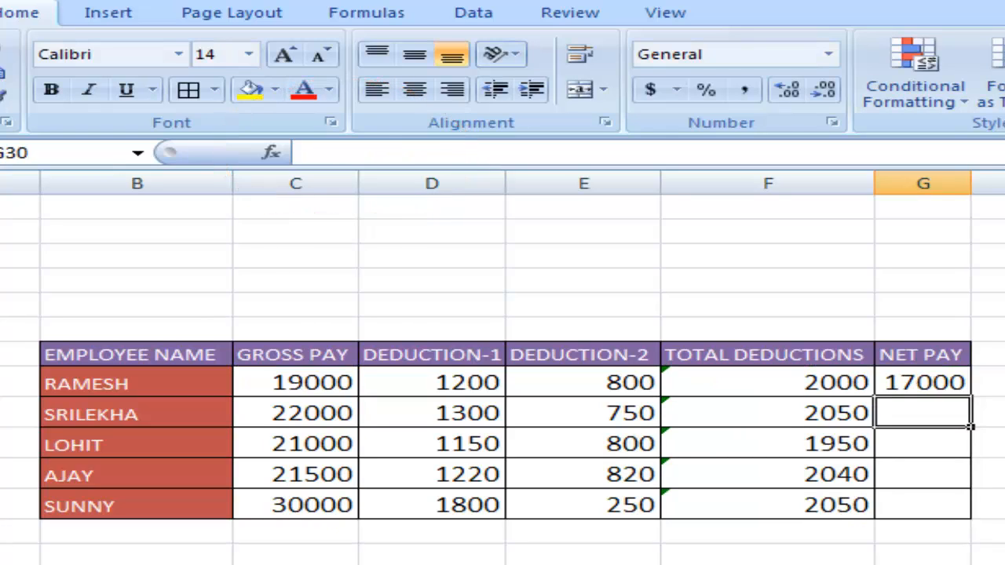
Fill the net pay formula from G29 down to G33 for the remaining employees
{"action": "left_click", "coordinate": [941, 382]}
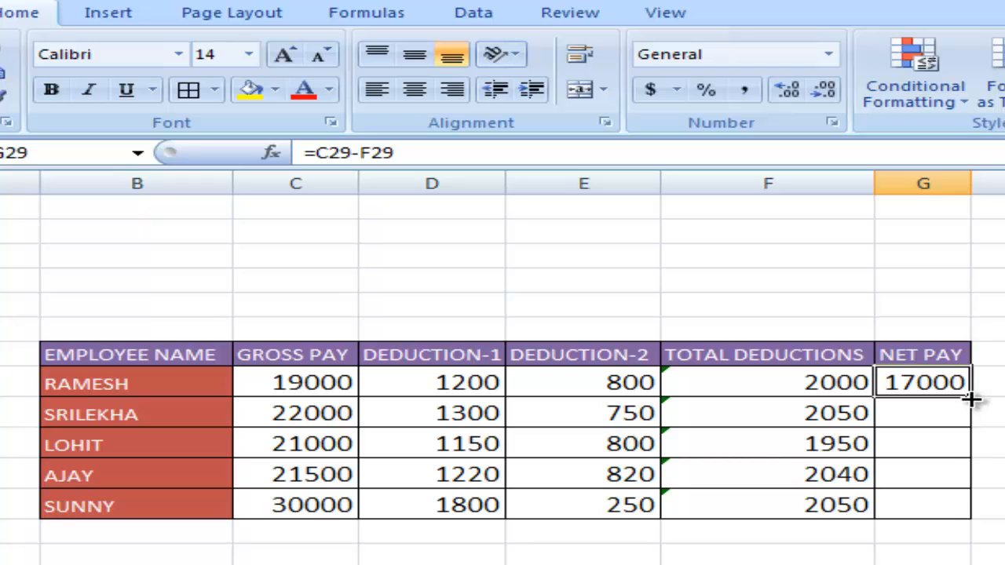
{"action": "left_click_drag", "start_coordinate": [971, 395], "coordinate": [974, 520]}
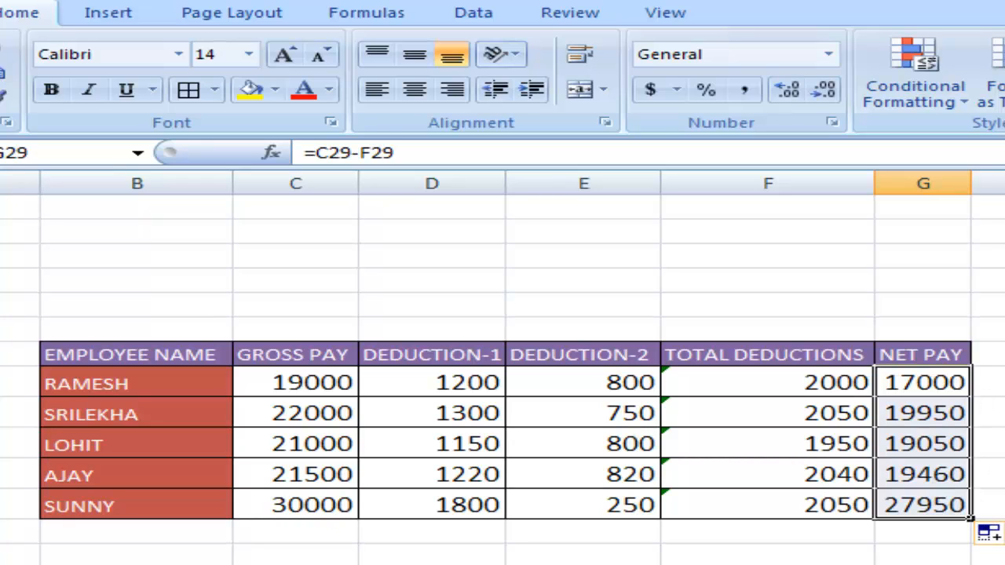
{"action": "left_click", "coordinate": [1004, 564]}
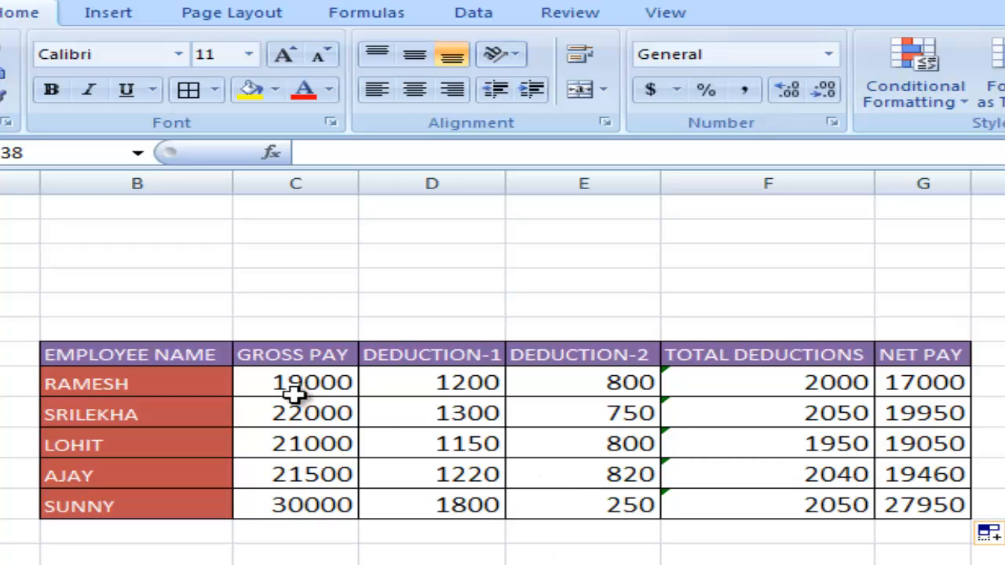
Apply the Currency number format to the payroll figures in the range C29:I33
{"action": "left_click_drag", "start_coordinate": [267, 384], "coordinate": [991, 502]}
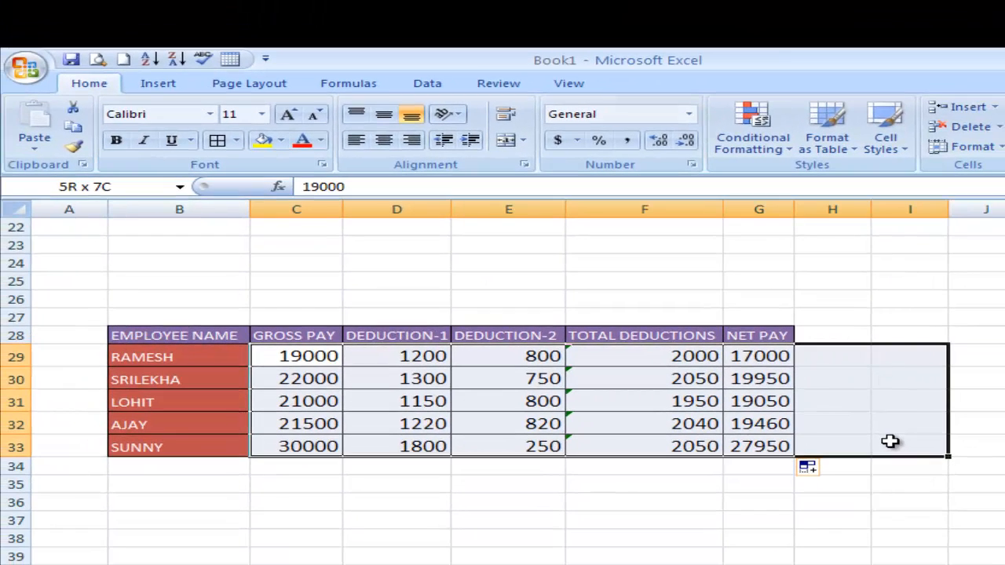
{"action": "left_click_drag", "start_coordinate": [889, 442], "coordinate": [890, 441]}
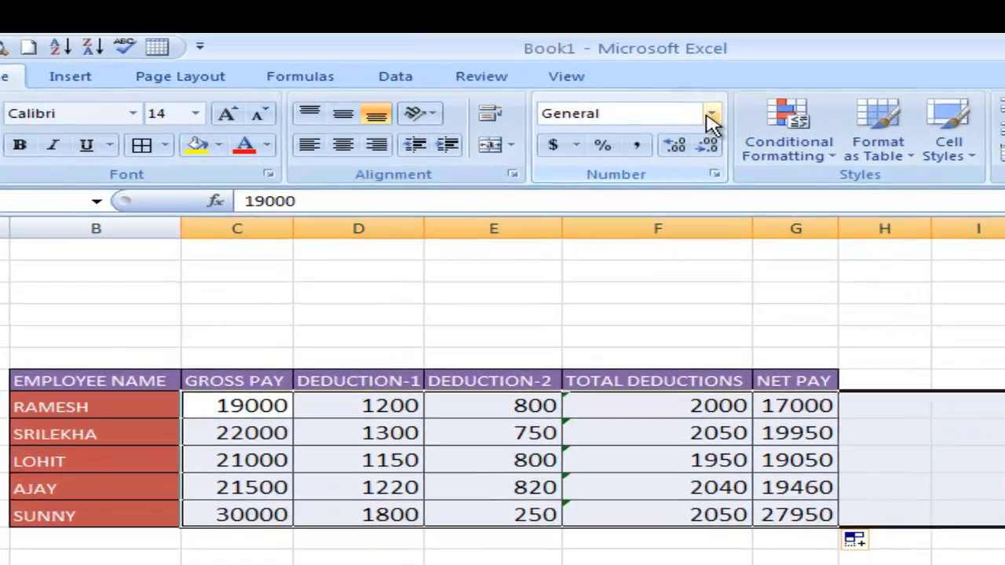
{"action": "left_click", "coordinate": [710, 118]}
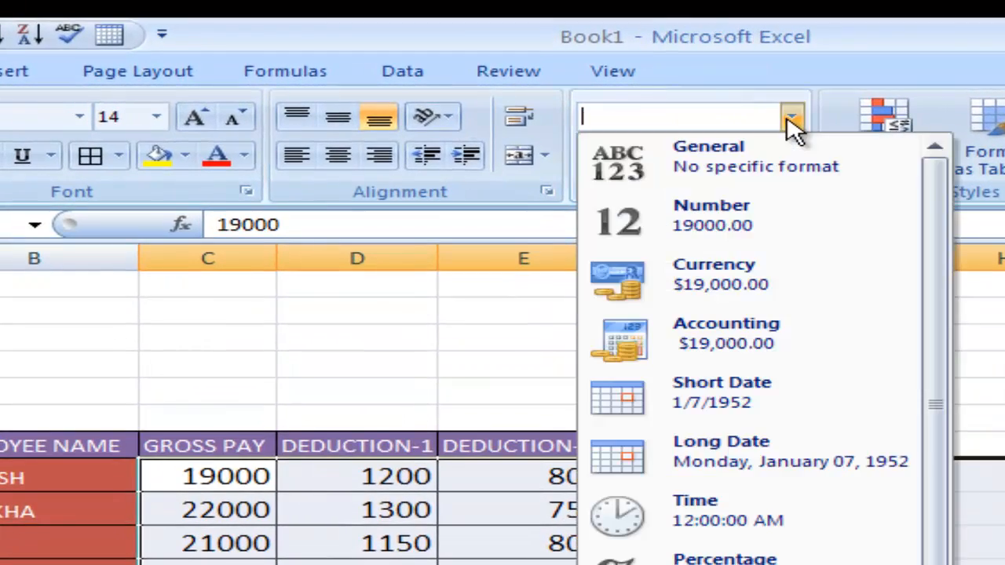
{"action": "left_click", "coordinate": [716, 295]}
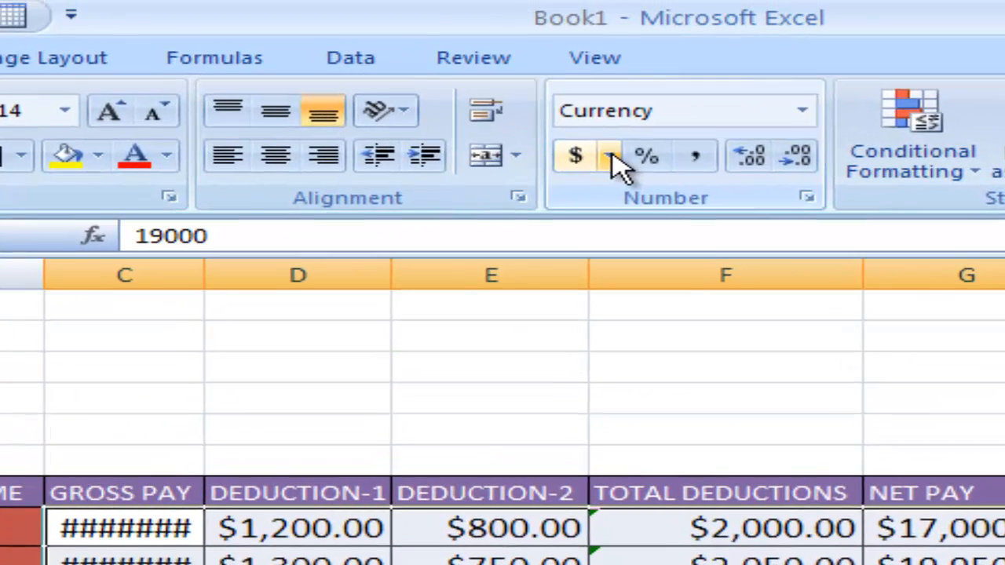
Open the full number format settings for the selected payroll figures
{"action": "left_click", "coordinate": [548, 28]}
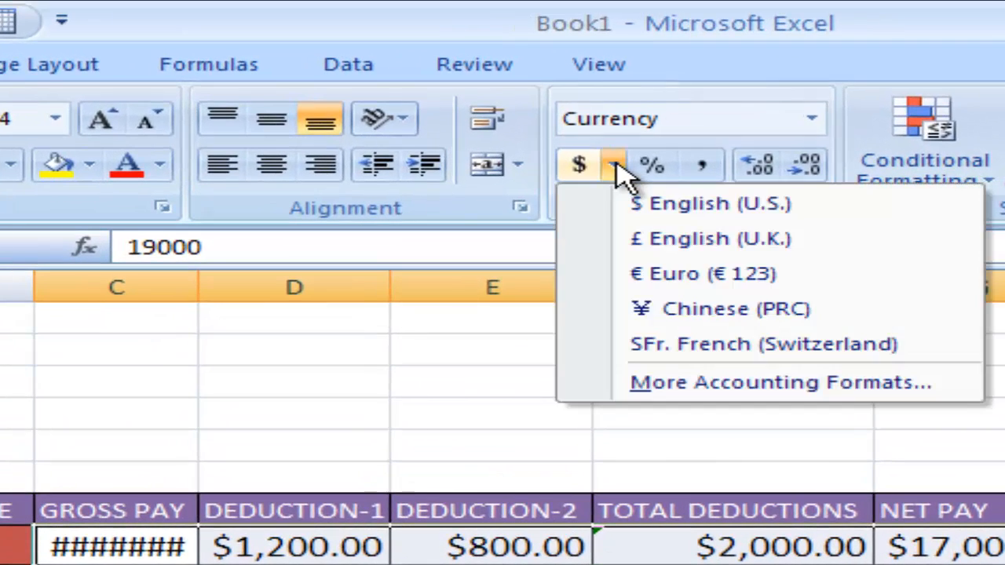
{"action": "left_click", "coordinate": [476, 437]}
{"action": "left_click", "coordinate": [817, 120]}
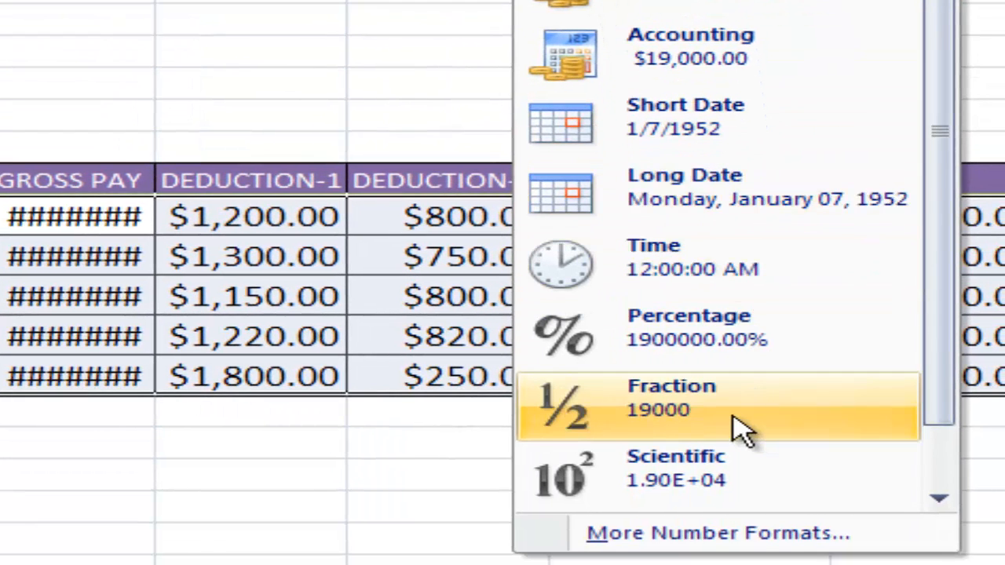
{"action": "left_click", "coordinate": [763, 531]}
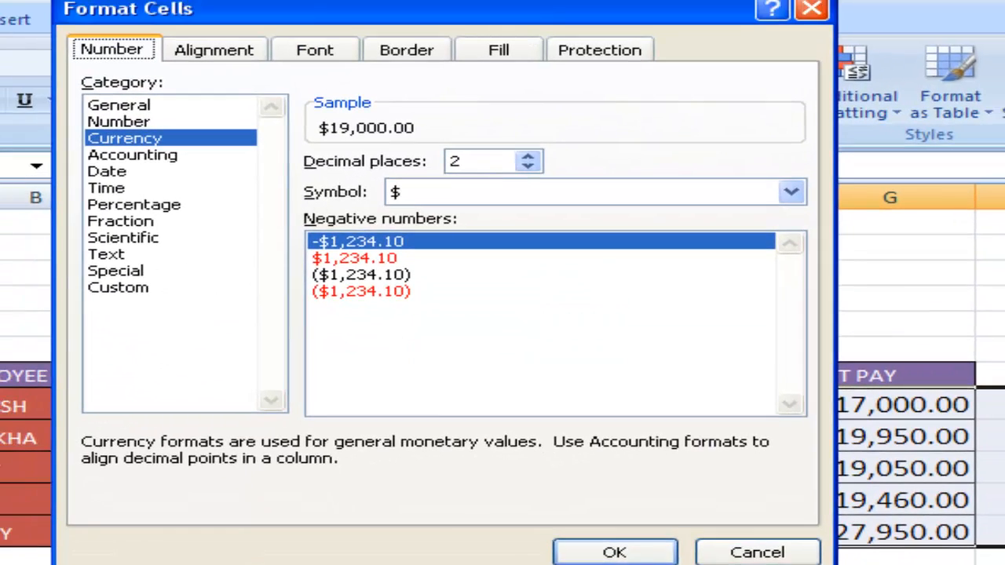
{"action": "left_click_drag", "start_coordinate": [426, 4], "coordinate": [1004, 142]}
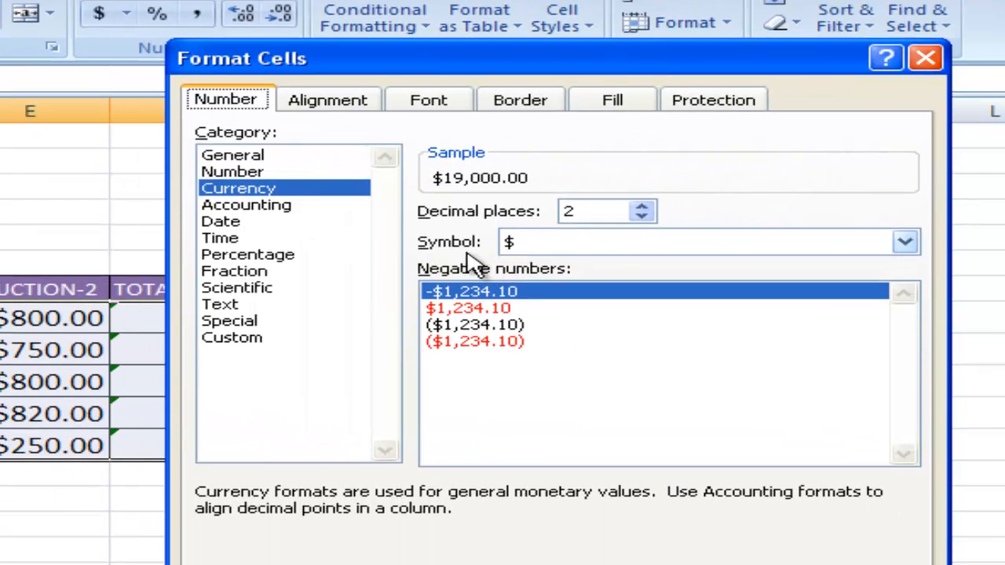
Set the currency symbol of the selected payroll figures to Telugu and apply the format
{"action": "left_click", "coordinate": [905, 240]}
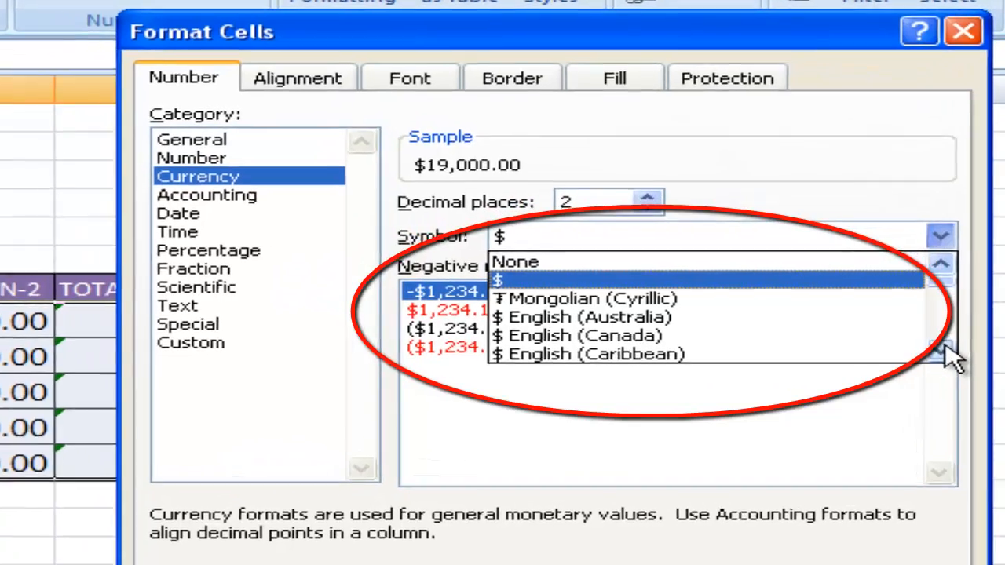
{"action": "left_click", "coordinate": [908, 344]}
{"action": "left_click", "coordinate": [907, 344]}
{"action": "left_click", "coordinate": [908, 344]}
{"action": "left_click", "coordinate": [908, 344]}
{"action": "left_click", "coordinate": [907, 344]}
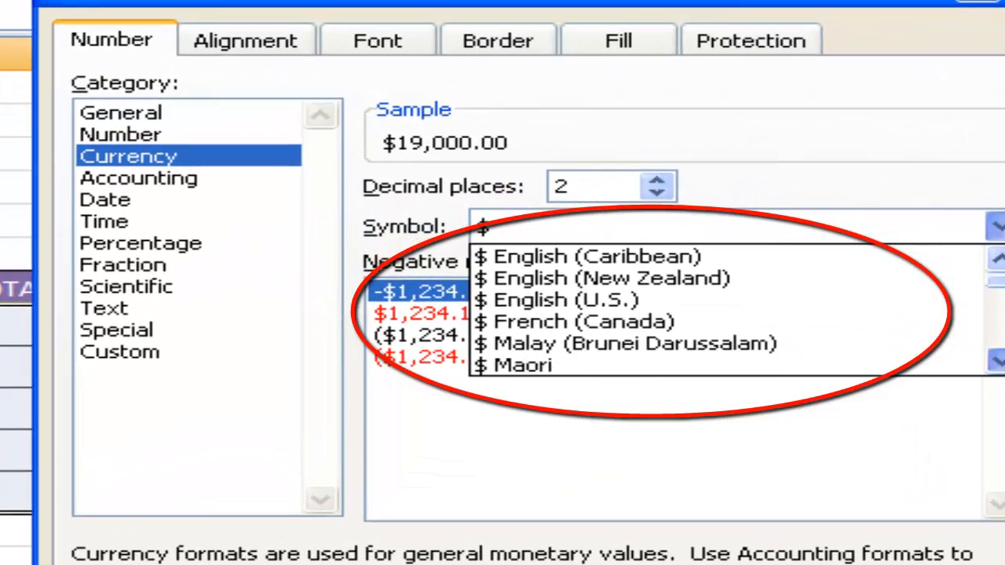
{"action": "left_click", "coordinate": [907, 344]}
{"action": "left_click", "coordinate": [907, 344]}
{"action": "left_click", "coordinate": [998, 362]}
{"action": "left_click", "coordinate": [998, 362]}
{"action": "left_click", "coordinate": [997, 362]}
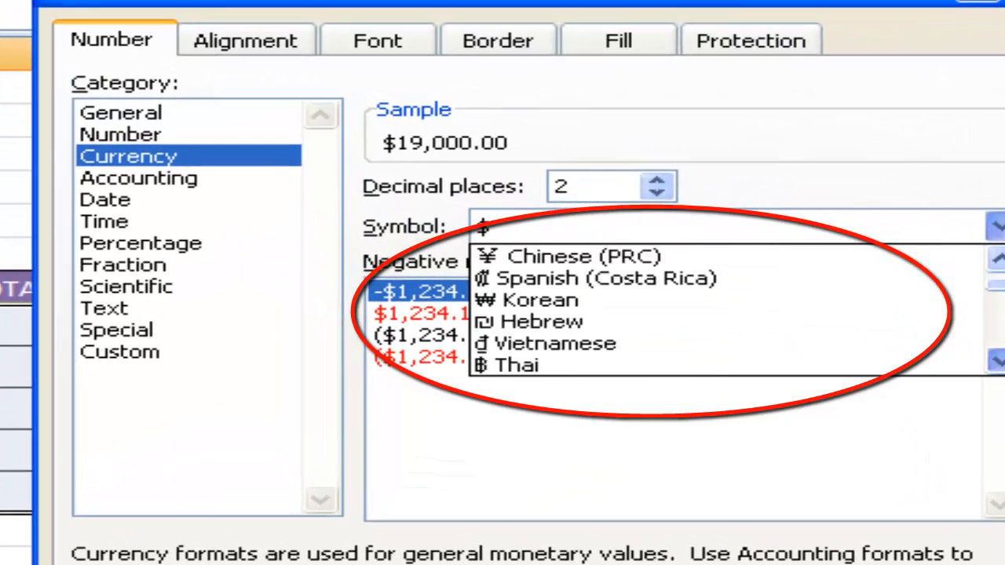
{"action": "scroll", "coordinate": [738, 311], "scroll_direction": "down", "scroll_amount": 15}
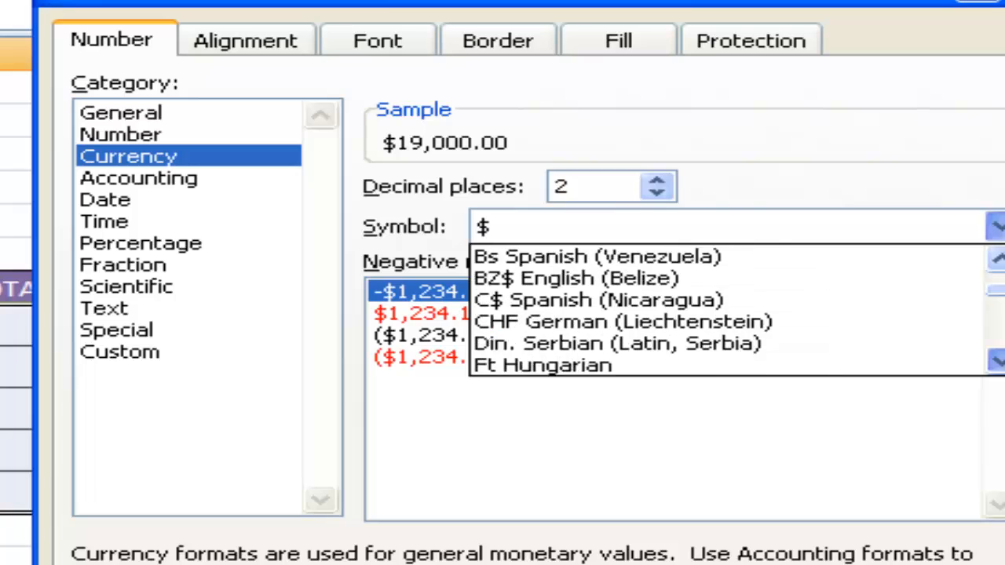
{"action": "scroll", "coordinate": [597, 310], "scroll_direction": "down", "scroll_amount": 12}
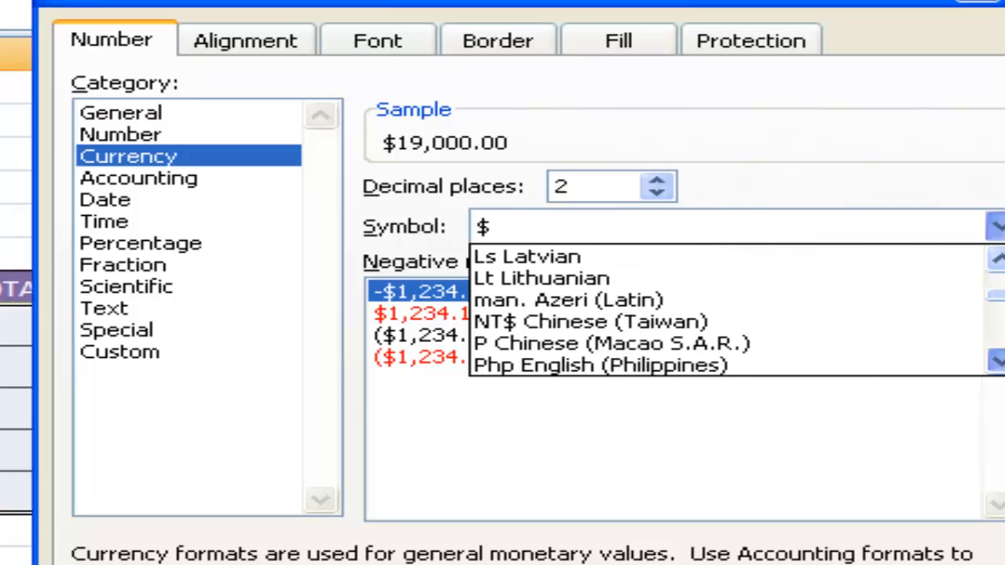
{"action": "scroll", "coordinate": [597, 311], "scroll_direction": "down", "scroll_amount": 12}
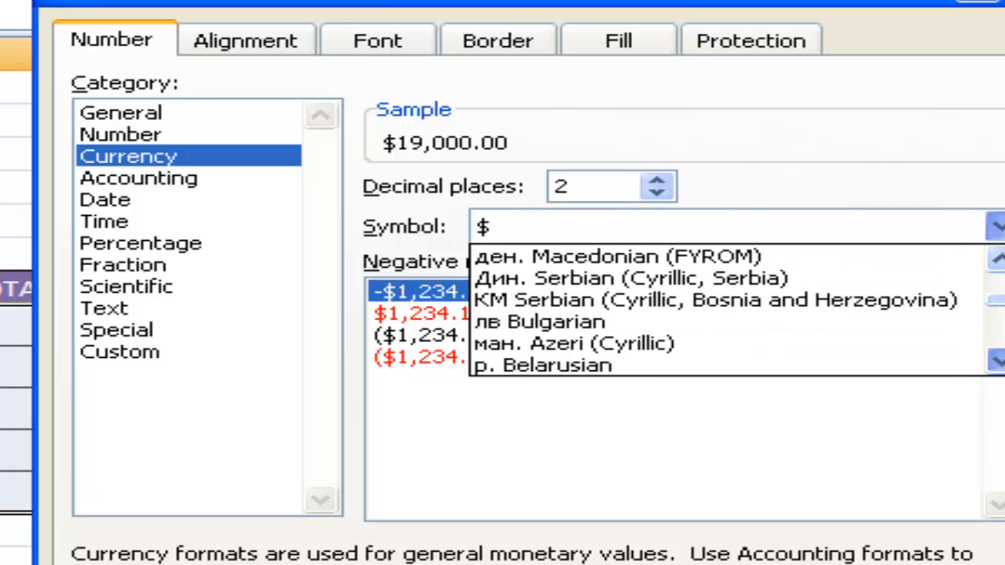
{"action": "scroll", "coordinate": [597, 311], "scroll_direction": "down", "scroll_amount": 14}
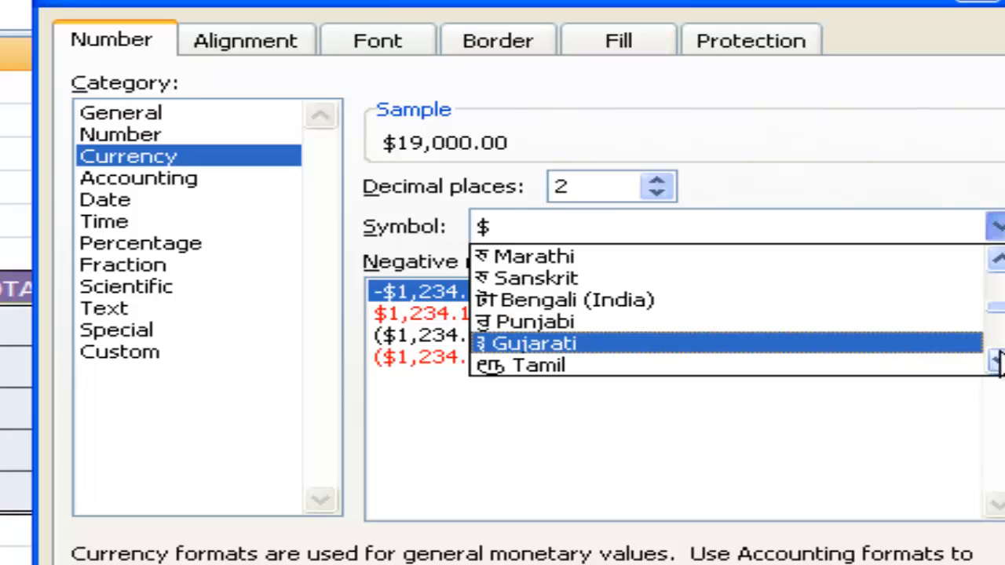
{"action": "left_click", "coordinate": [999, 362]}
{"action": "left_click", "coordinate": [1000, 362]}
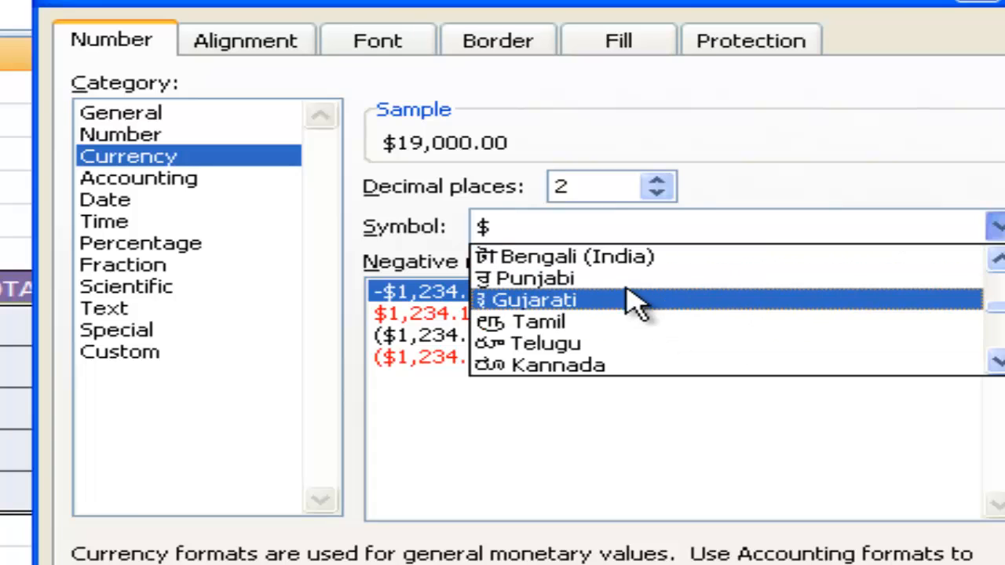
{"action": "left_click", "coordinate": [608, 343]}
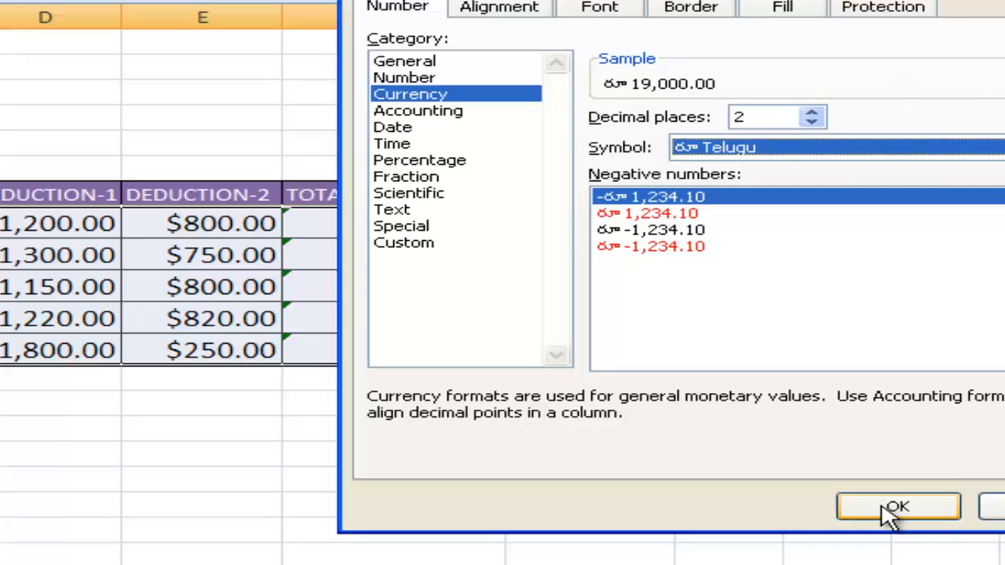
{"action": "left_click", "coordinate": [893, 508]}
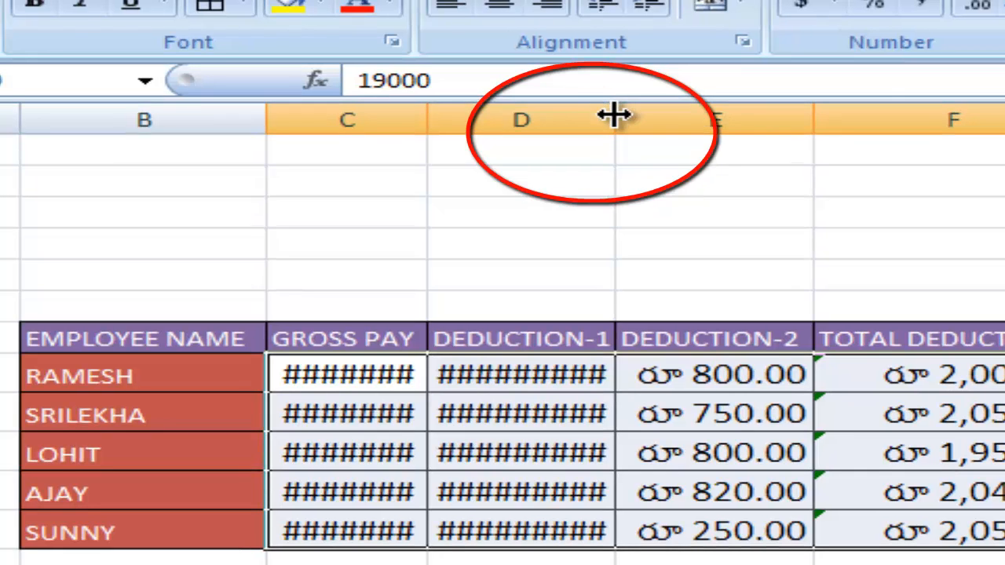
Autofit the widths of the DEDUCTION-1 and GROSS PAY columns to their contents
{"action": "double_click", "coordinate": [615, 115]}
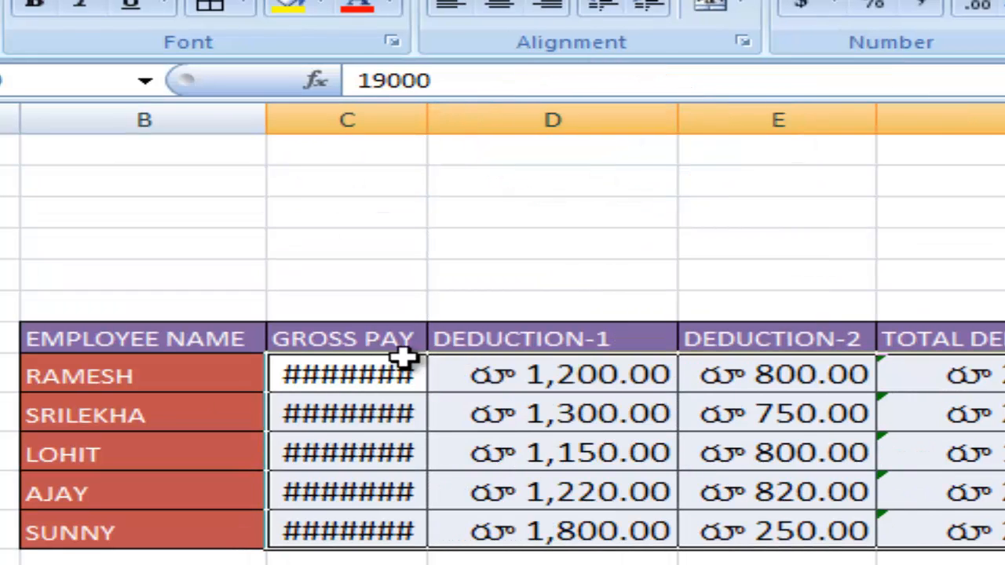
{"action": "double_click", "coordinate": [425, 118]}
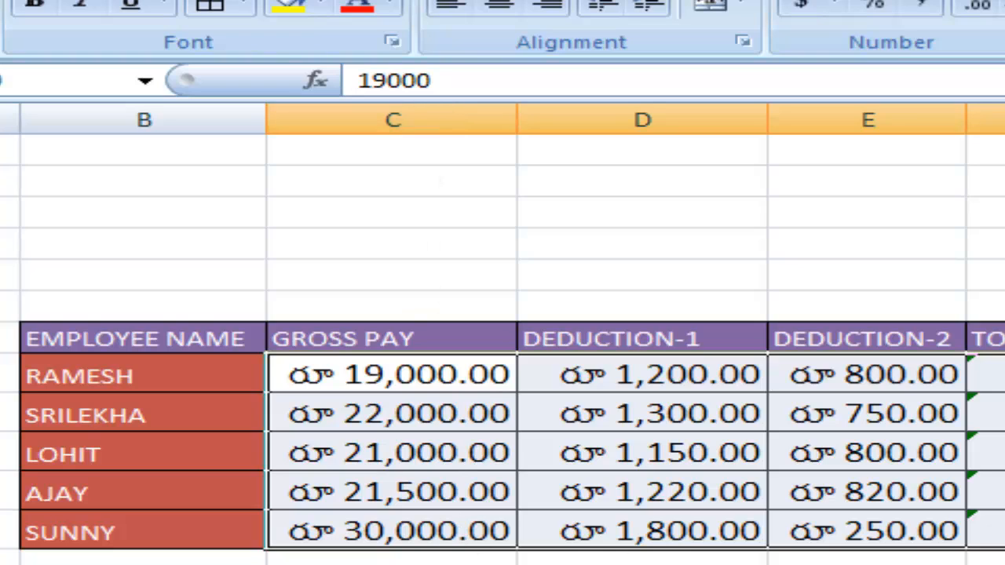
{"action": "left_click", "coordinate": [997, 562]}
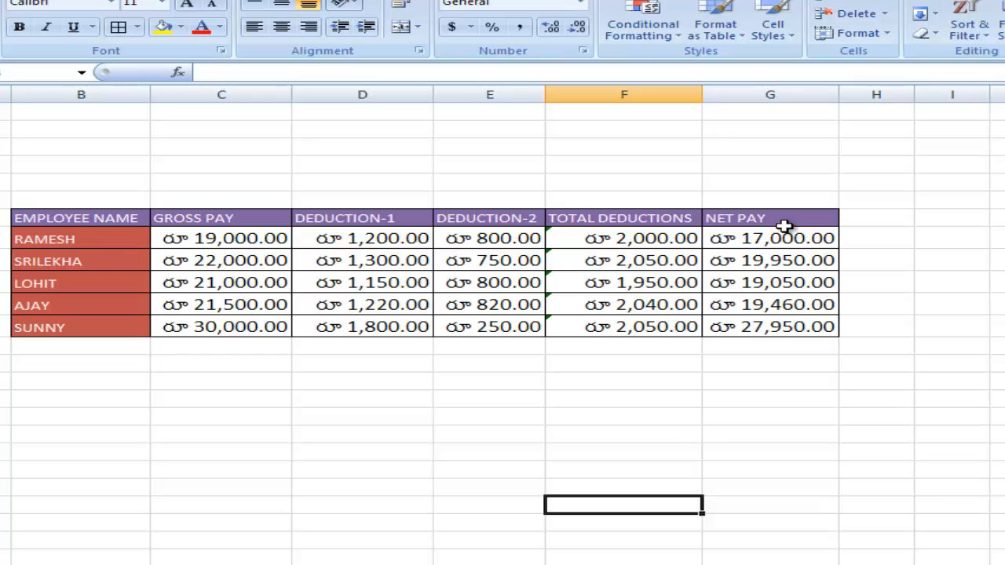
Add the column heading ANNUAL in cell H28, next to NET PAY
{"action": "left_click", "coordinate": [859, 219]}
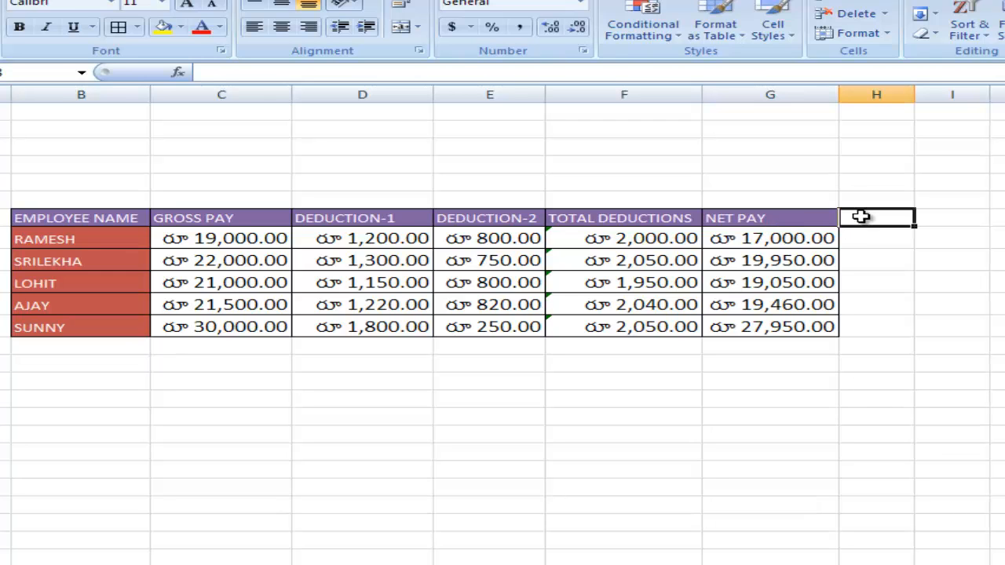
{"action": "type", "text": "ANNUAL"}
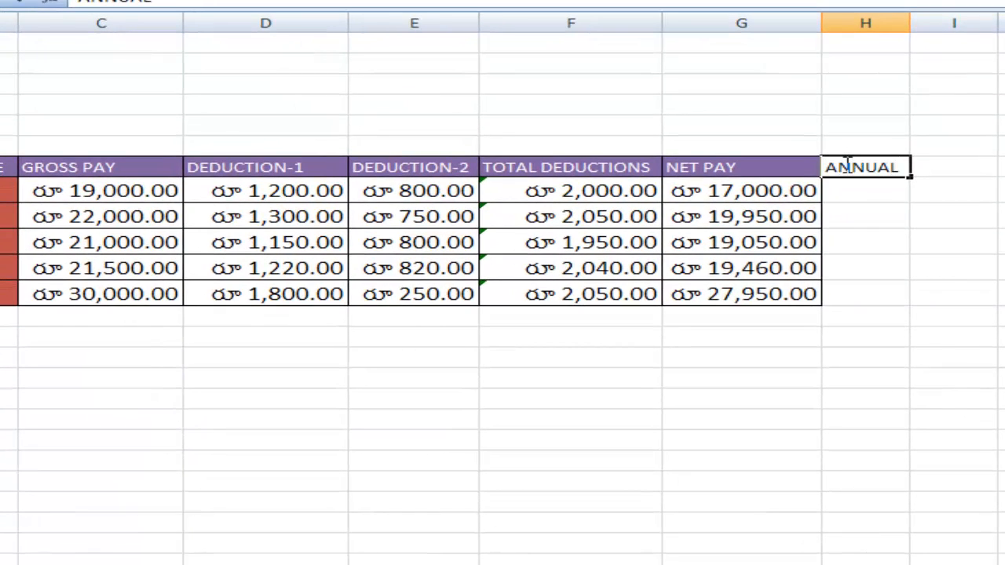
{"action": "left_click", "coordinate": [929, 350]}
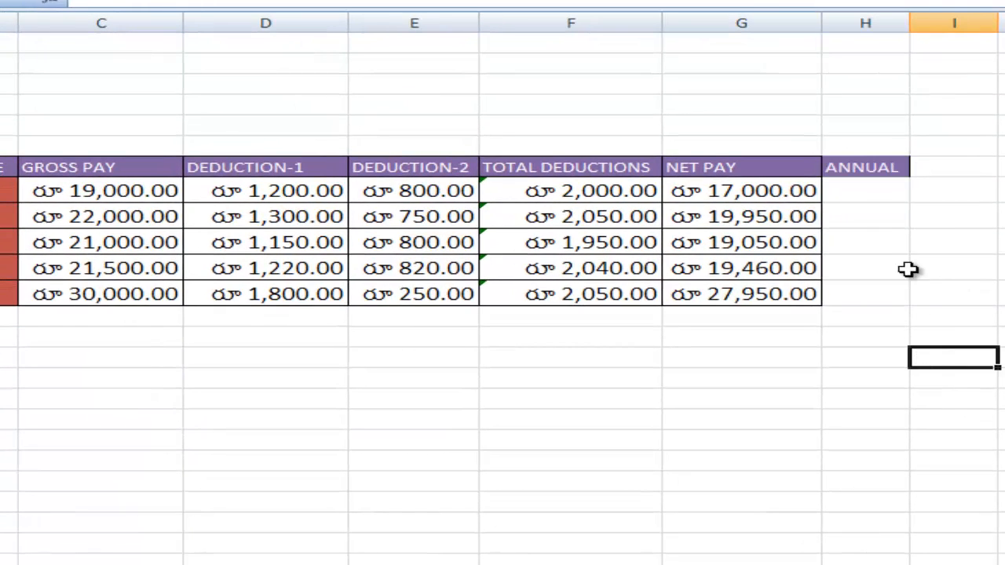
Calculate the first employee's annual pay in cell H29 with the formula =G29*12
{"action": "left_click", "coordinate": [856, 191]}
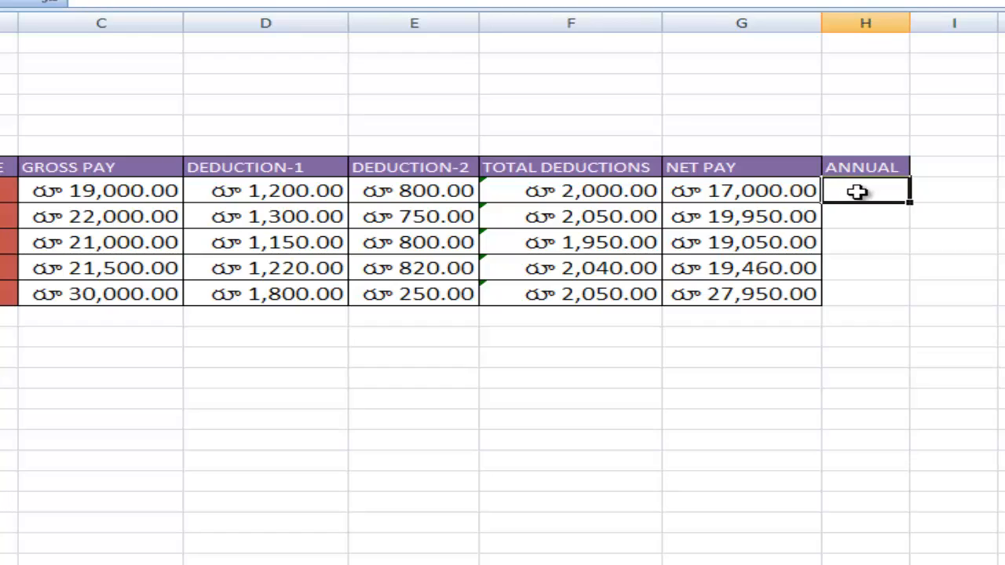
{"action": "left_click", "coordinate": [720, 198]}
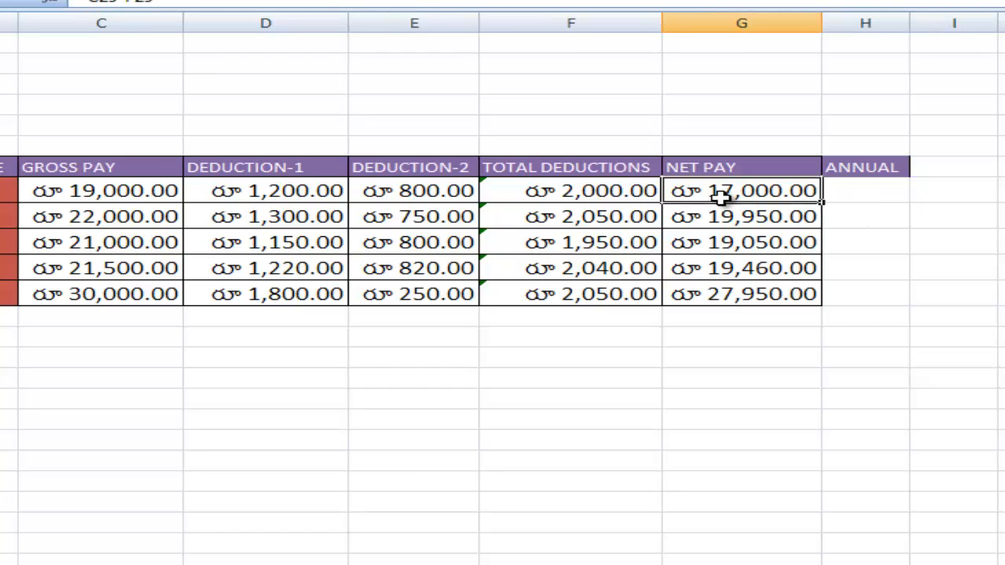
{"action": "left_click", "coordinate": [867, 191]}
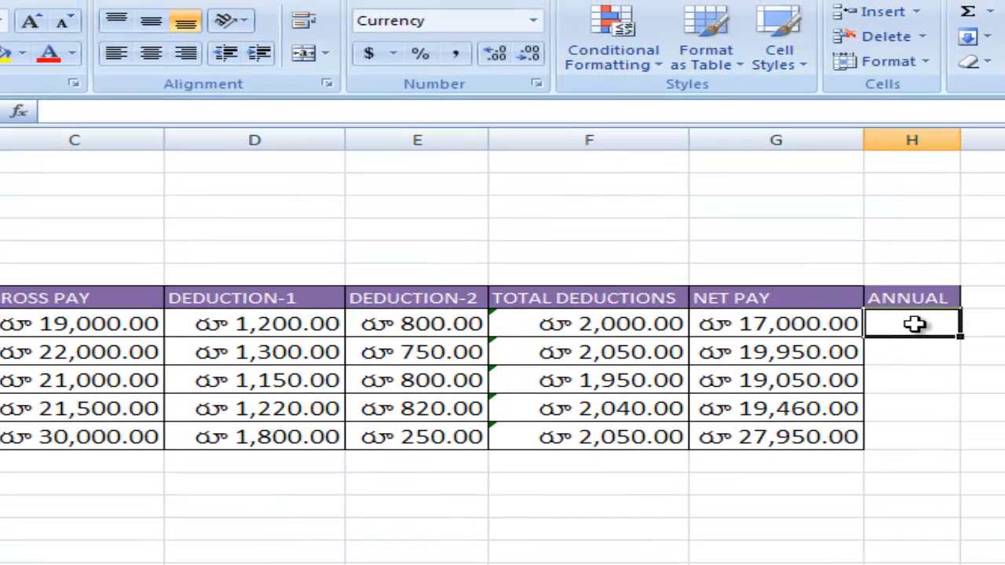
{"action": "type", "text": "="}
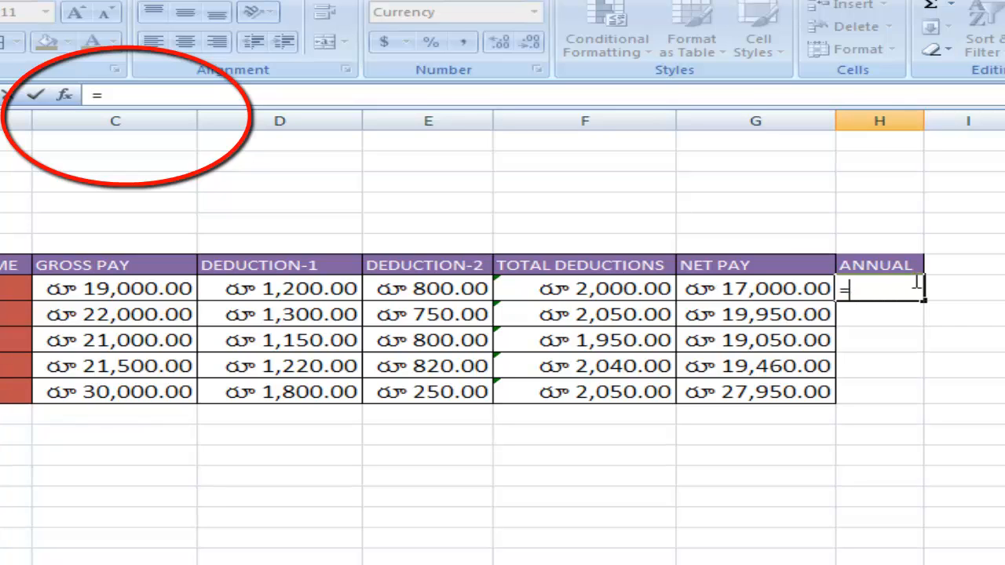
{"action": "left_click", "coordinate": [741, 290]}
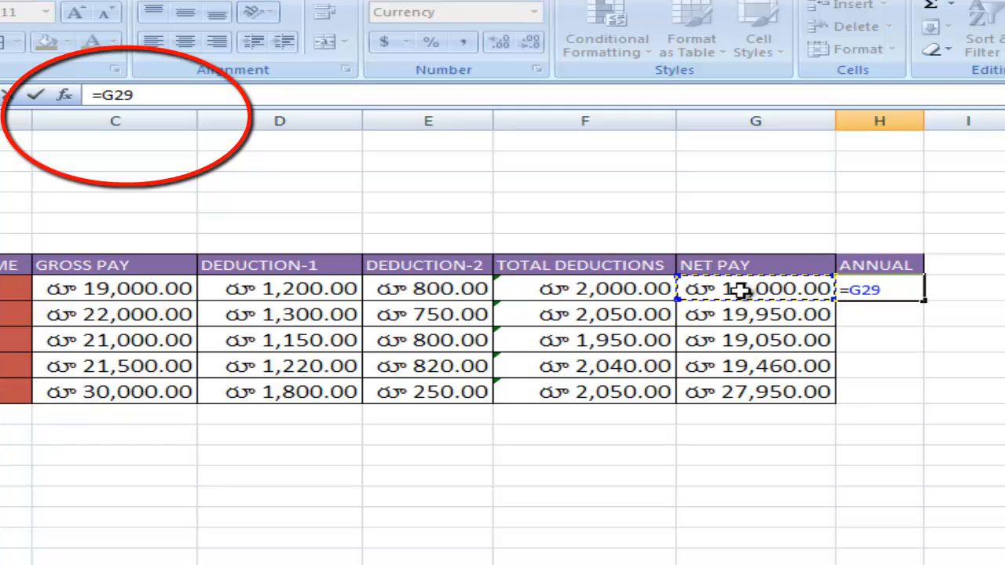
{"action": "type", "text": "*"}
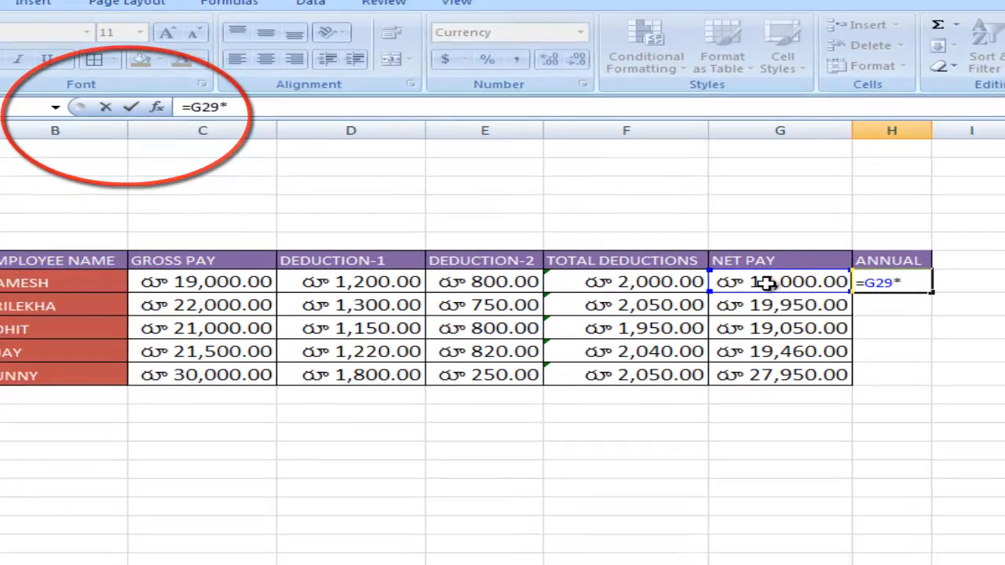
{"action": "type", "text": "12"}
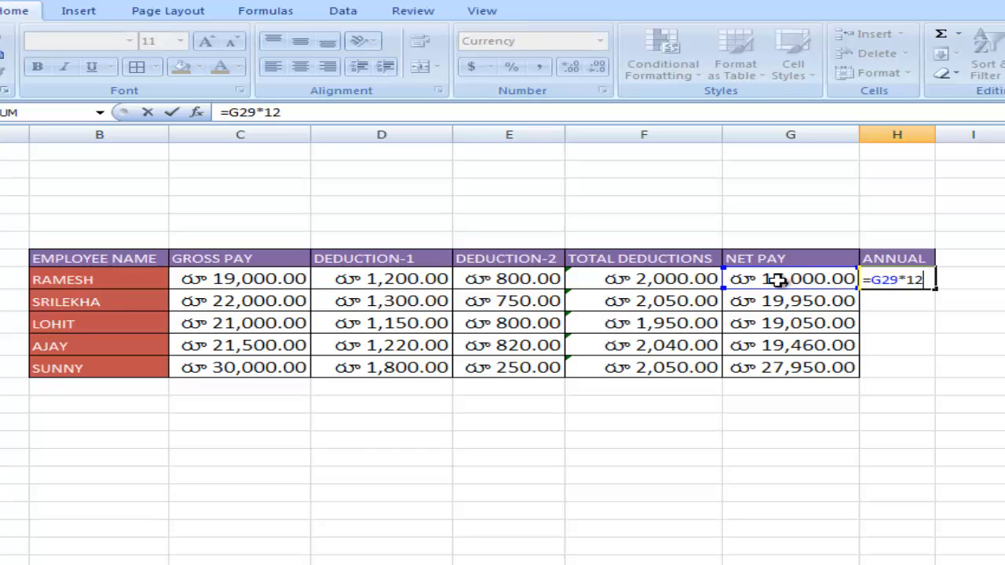
{"action": "key", "text": "Return"}
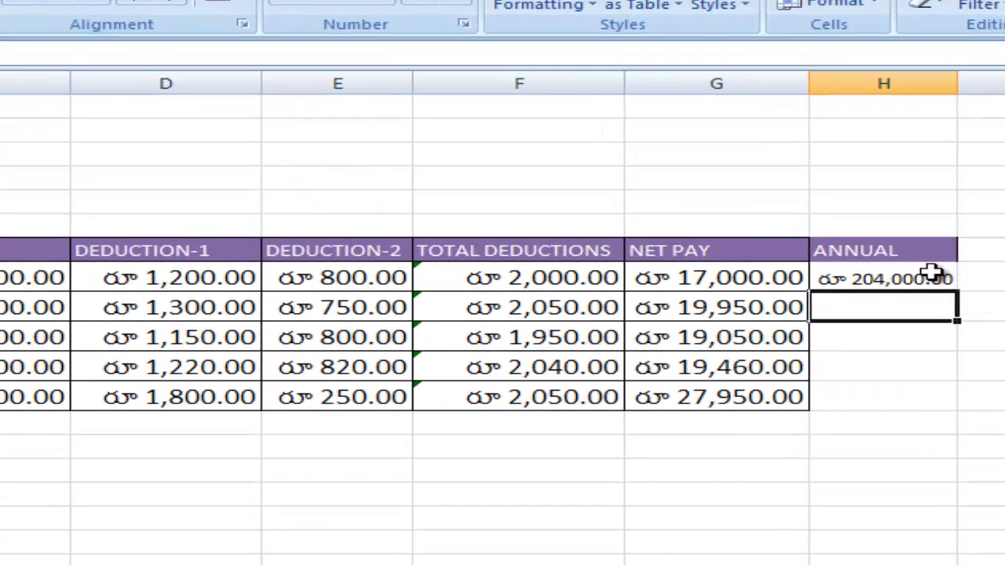
Fill the annual pay formula from H29 down to H33 for the remaining employees
{"action": "left_click", "coordinate": [928, 279]}
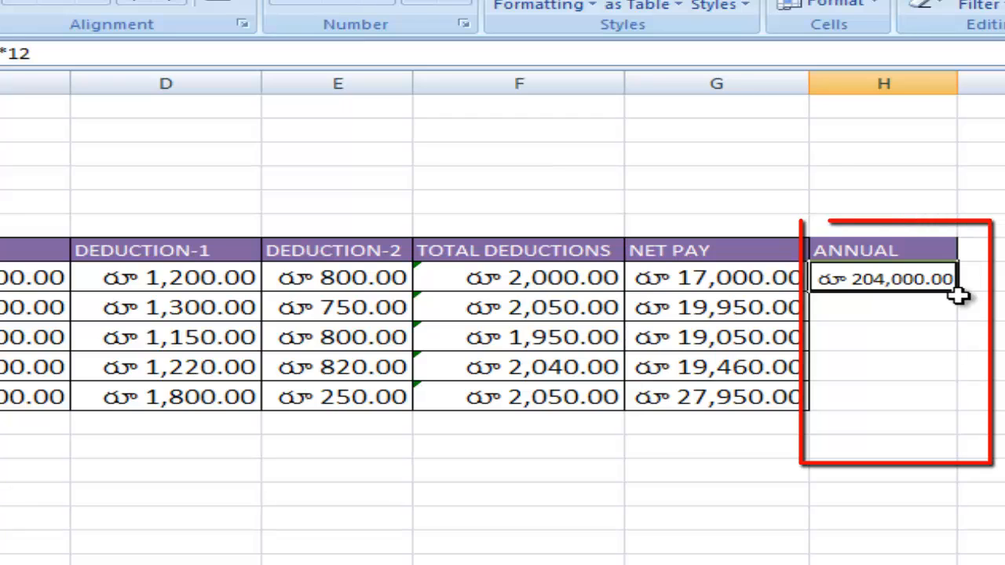
{"action": "left_click_drag", "start_coordinate": [959, 294], "coordinate": [946, 406]}
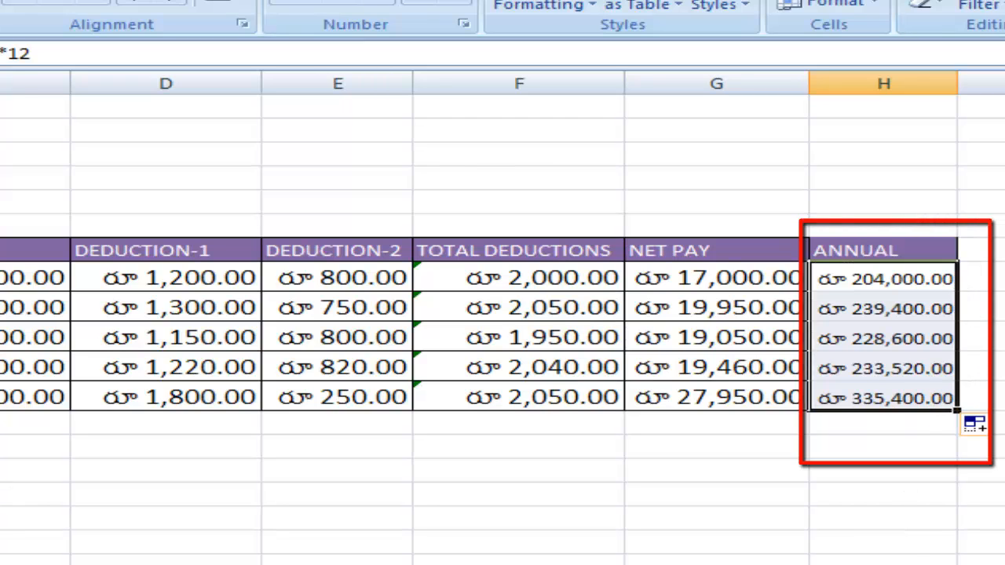
{"action": "left_click", "coordinate": [904, 564]}
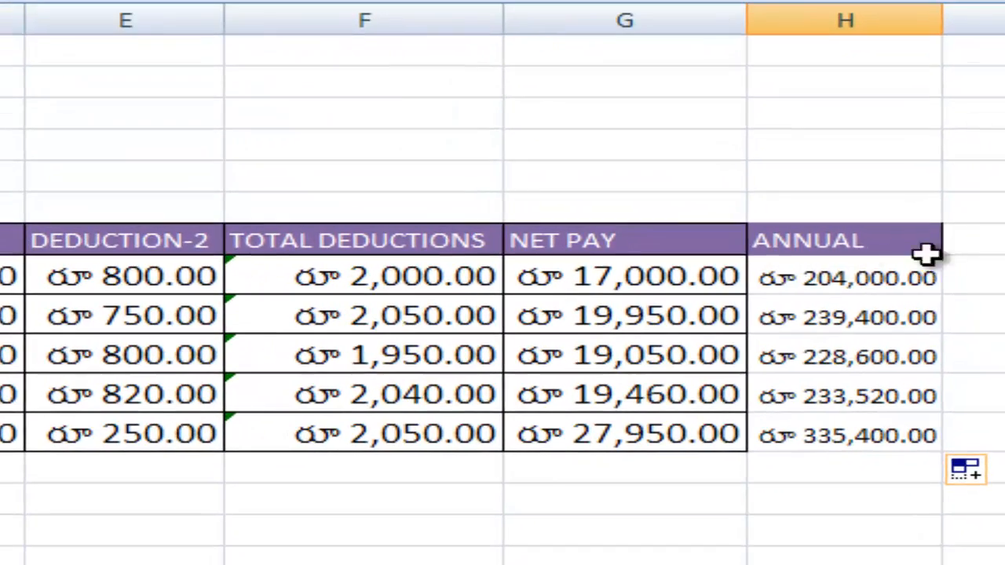
Set the font size of the annual pay figures and the adjacent cells in column I, rows 29 to 33, to 14
{"action": "left_click", "coordinate": [841, 280]}
{"action": "left_click_drag", "start_coordinate": [793, 278], "coordinate": [986, 419]}
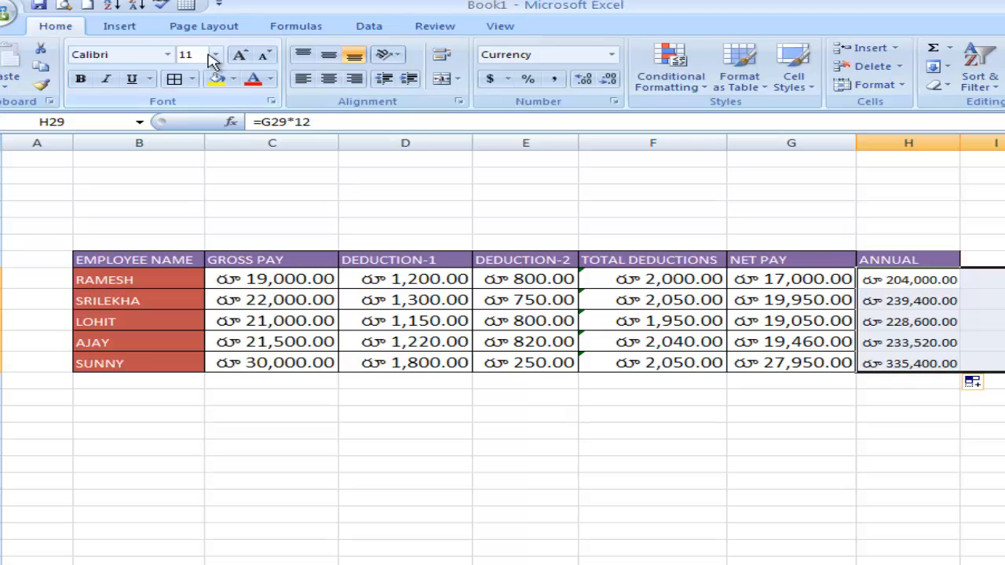
{"action": "left_click", "coordinate": [215, 55]}
{"action": "left_click", "coordinate": [188, 143]}
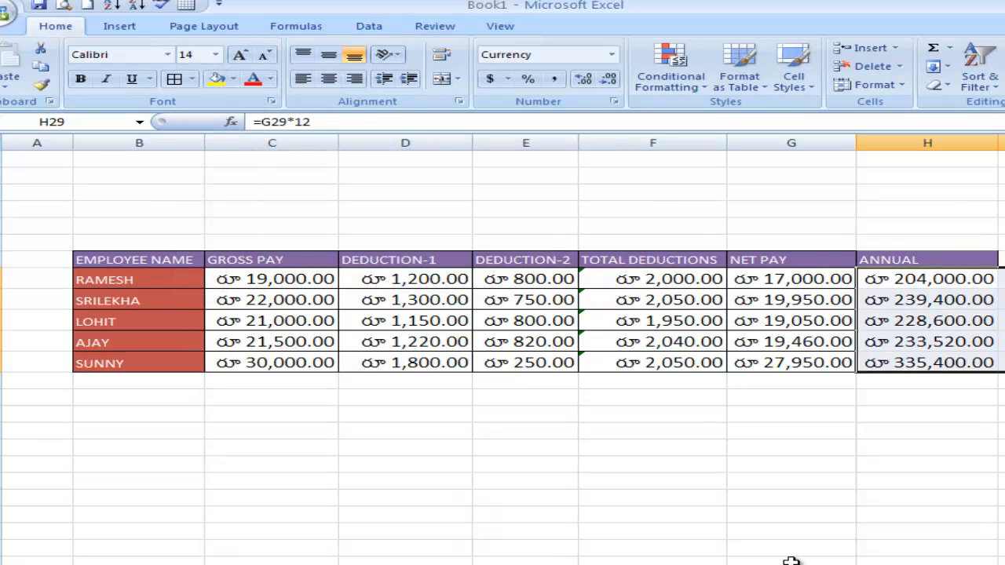
{"action": "left_click", "coordinate": [793, 560]}
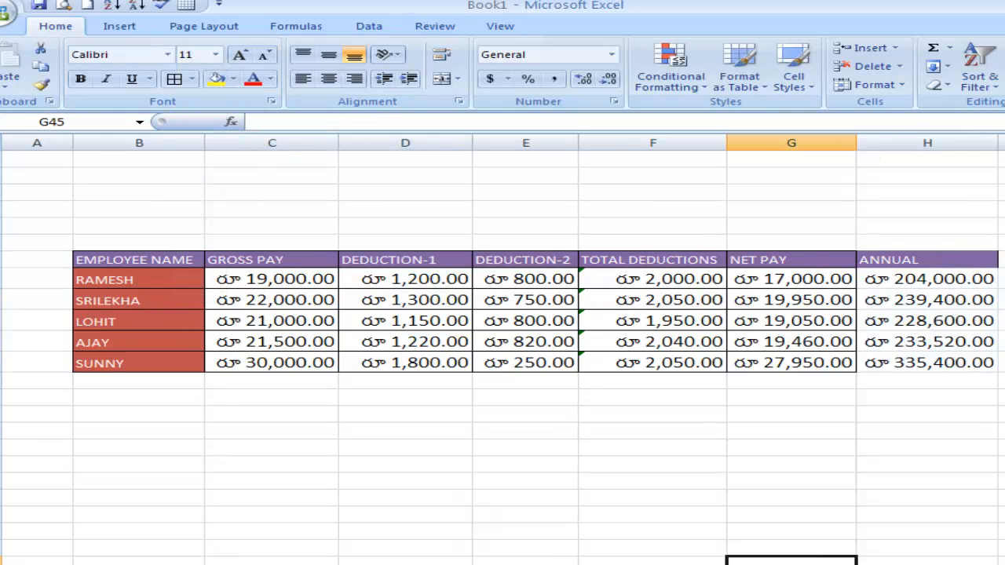
Add the column heading WEEKLY PAYMENT in cell I28 and autofit the width of column I
{"action": "left_click", "coordinate": [1002, 260]}
{"action": "left_click", "coordinate": [942, 554]}
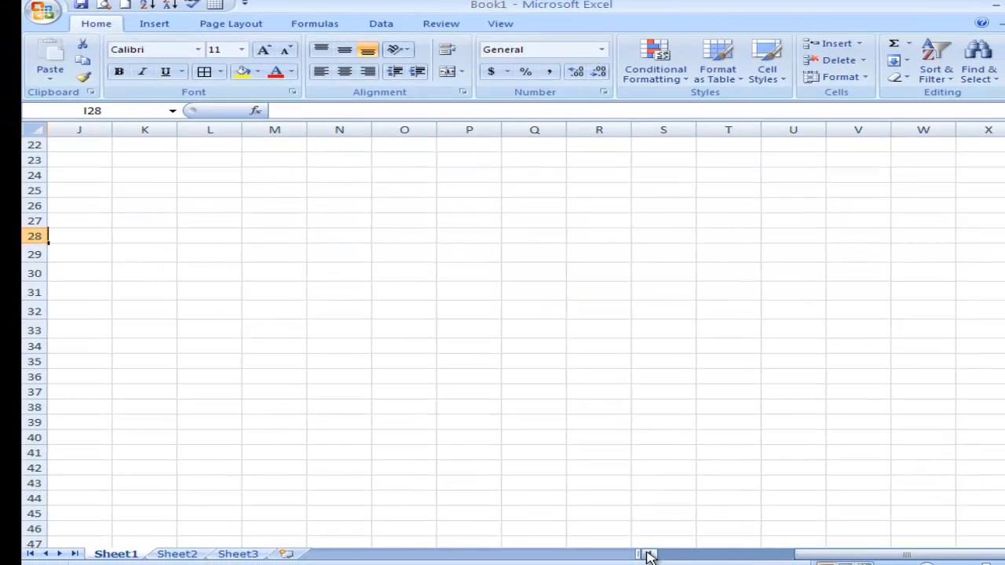
{"action": "left_click", "coordinate": [648, 555]}
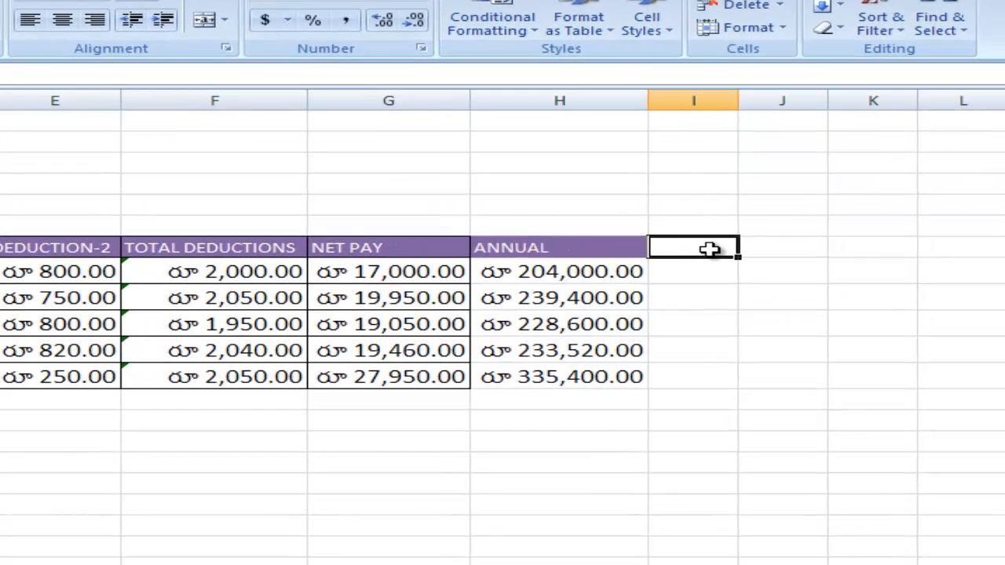
{"action": "type", "text": "WEEKLY PAY"}
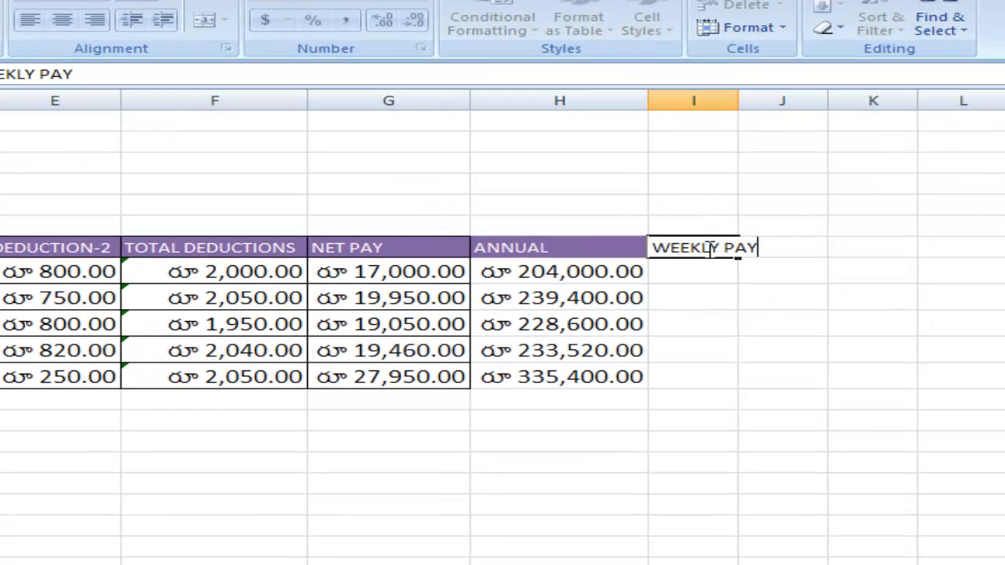
{"action": "type", "text": "MENT"}
{"action": "key", "text": "Return"}
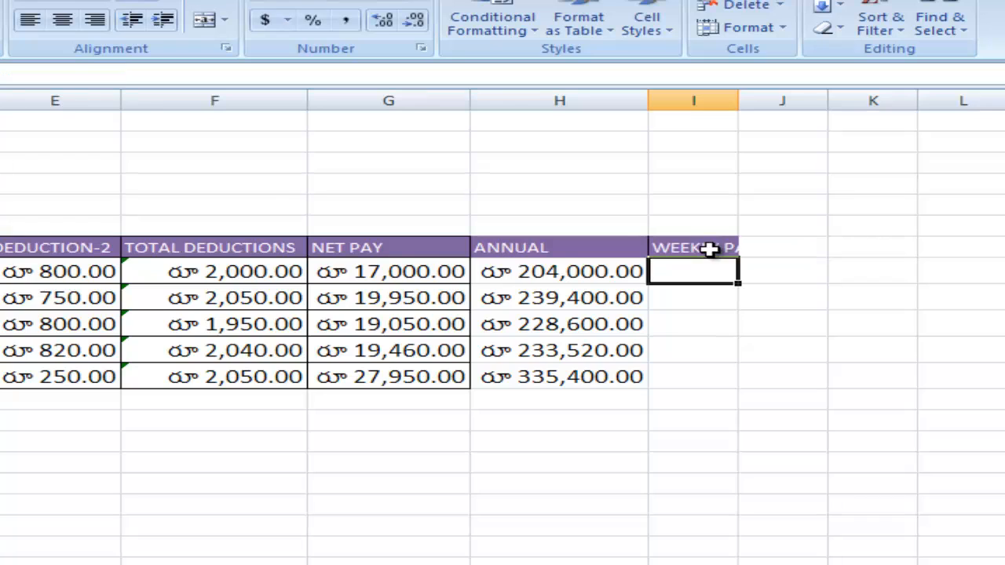
{"action": "double_click", "coordinate": [739, 107]}
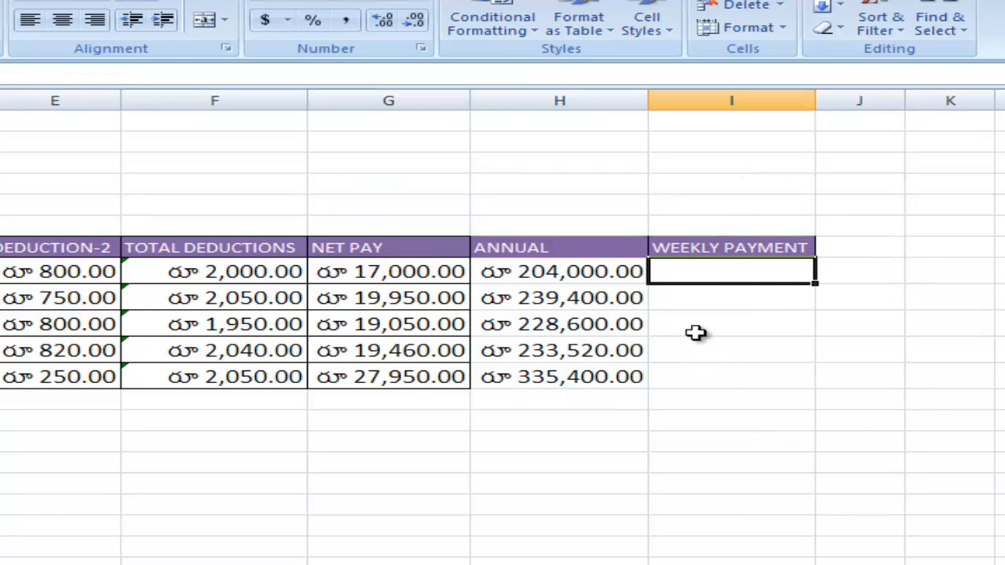
Calculate the first employee's weekly payment in cell I29 with the formula =H29/52
{"action": "left_click", "coordinate": [570, 272]}
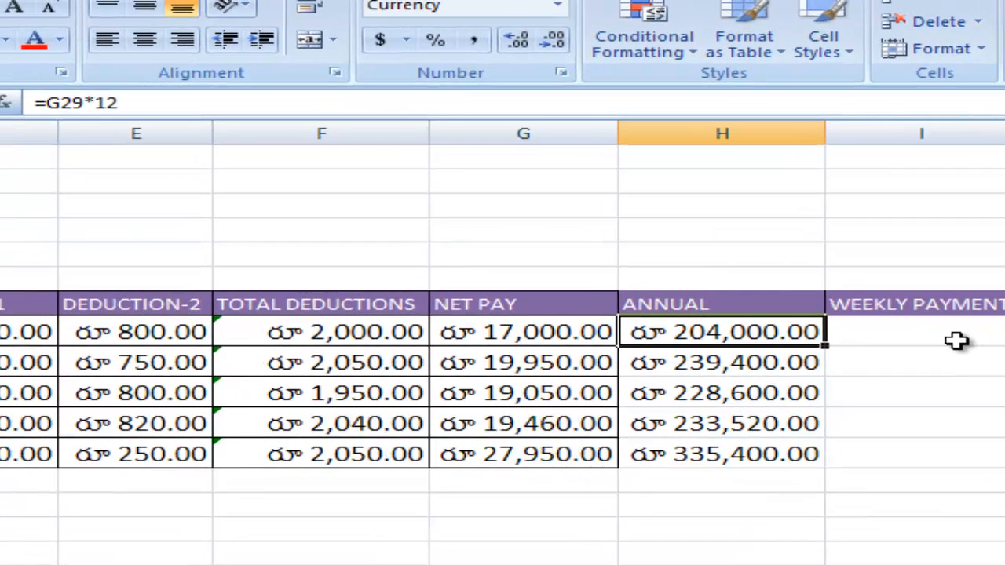
{"action": "left_click", "coordinate": [957, 337]}
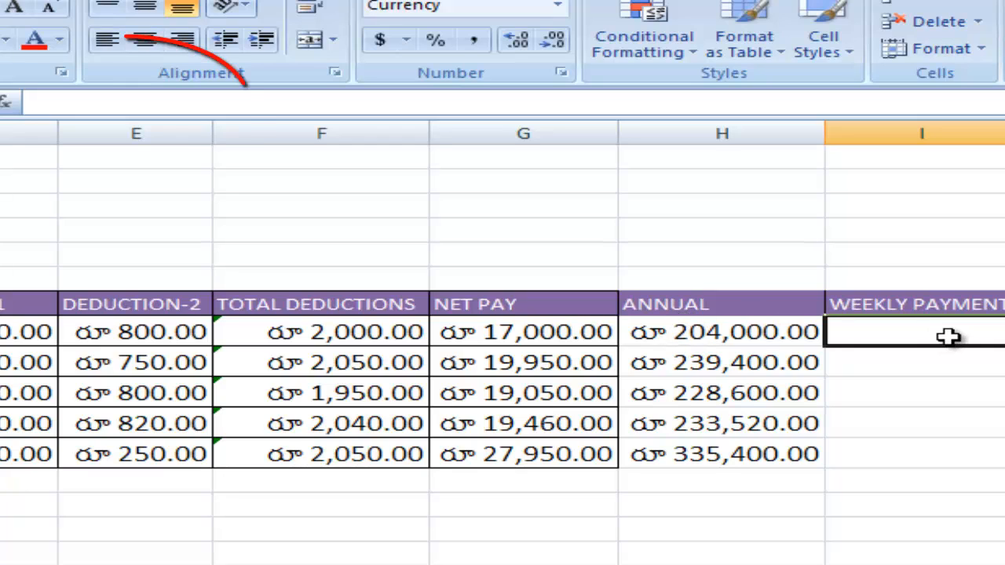
{"action": "type", "text": "="}
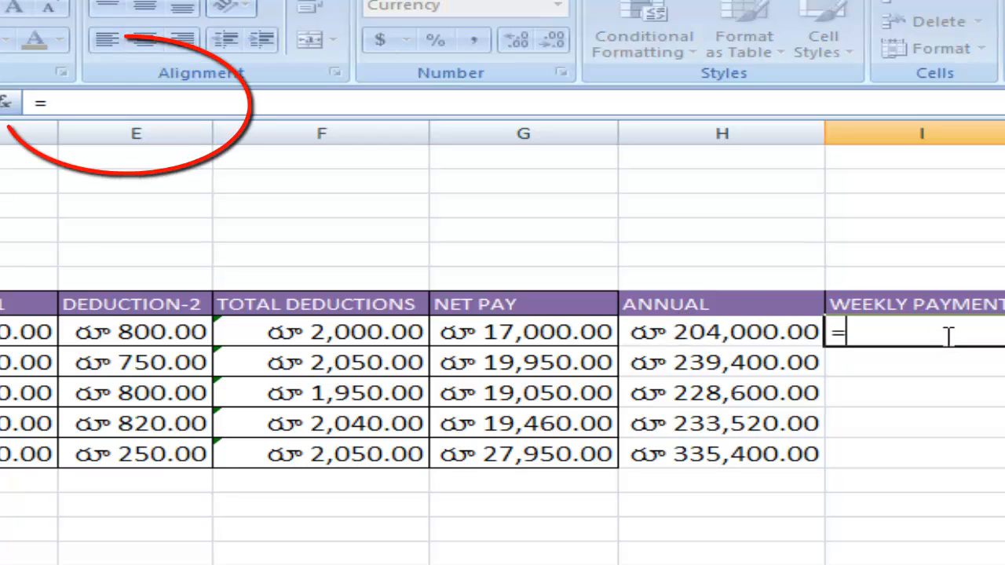
{"action": "left_click", "coordinate": [722, 336]}
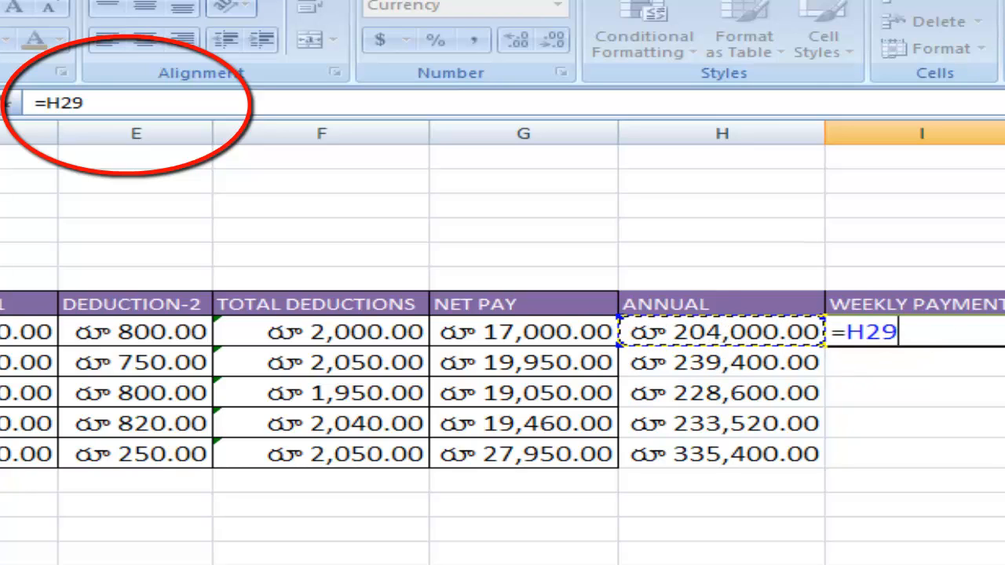
{"action": "type", "text": "/52"}
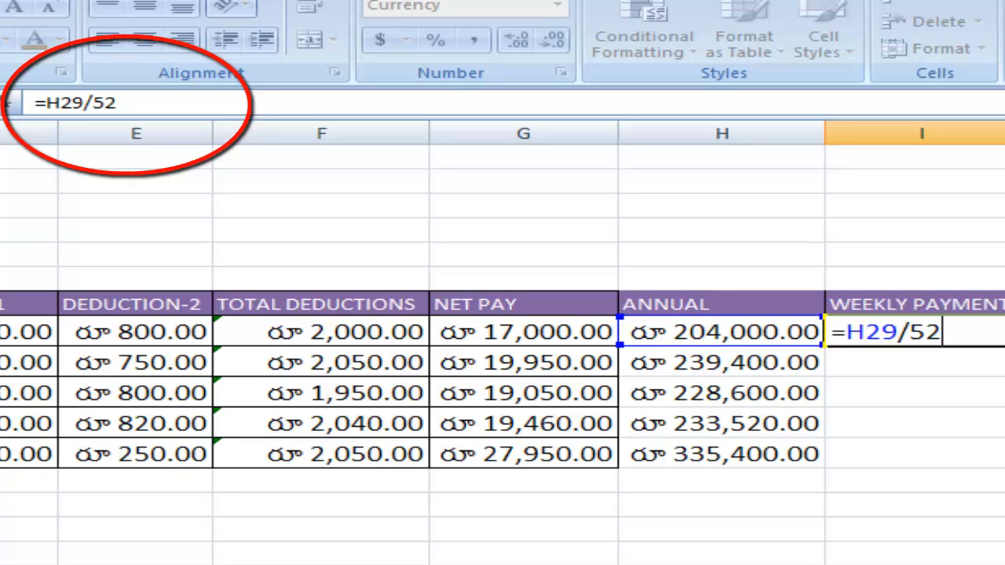
{"action": "key", "text": "Return"}
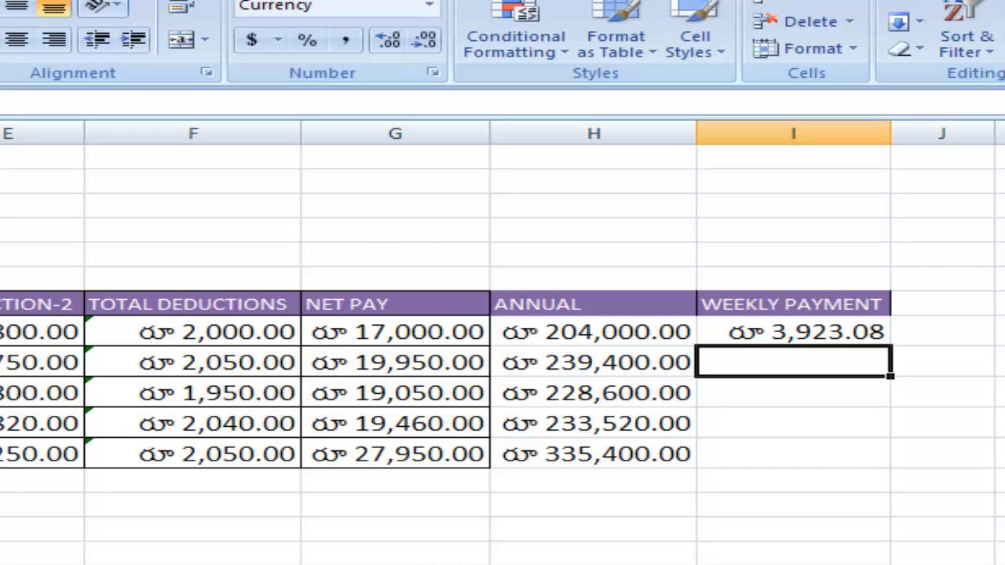
Fill the weekly payment formula from I29 down to I33 for the remaining employees
{"action": "left_click", "coordinate": [801, 332]}
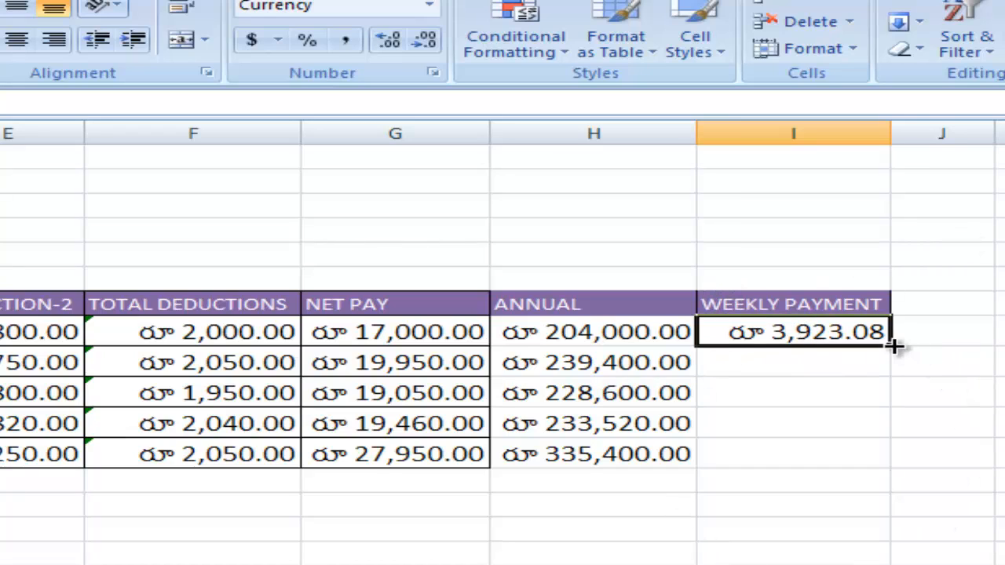
{"action": "left_click_drag", "start_coordinate": [892, 343], "coordinate": [907, 467]}
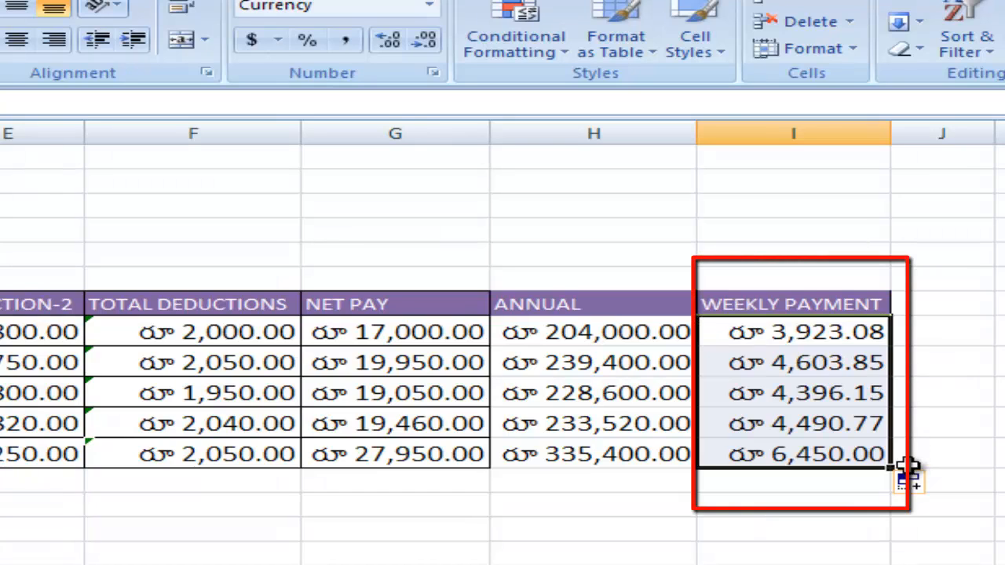
{"action": "left_click", "coordinate": [640, 563]}
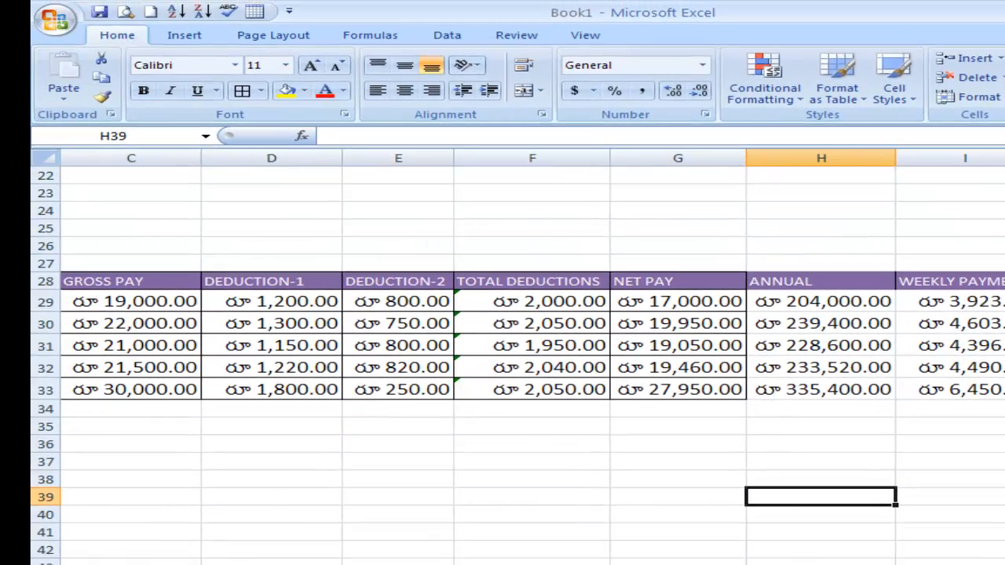
Review the formulas behind the annual, weekly payment, net pay and total deductions figures in rows 29 and 30
{"action": "left_click", "coordinate": [832, 318]}
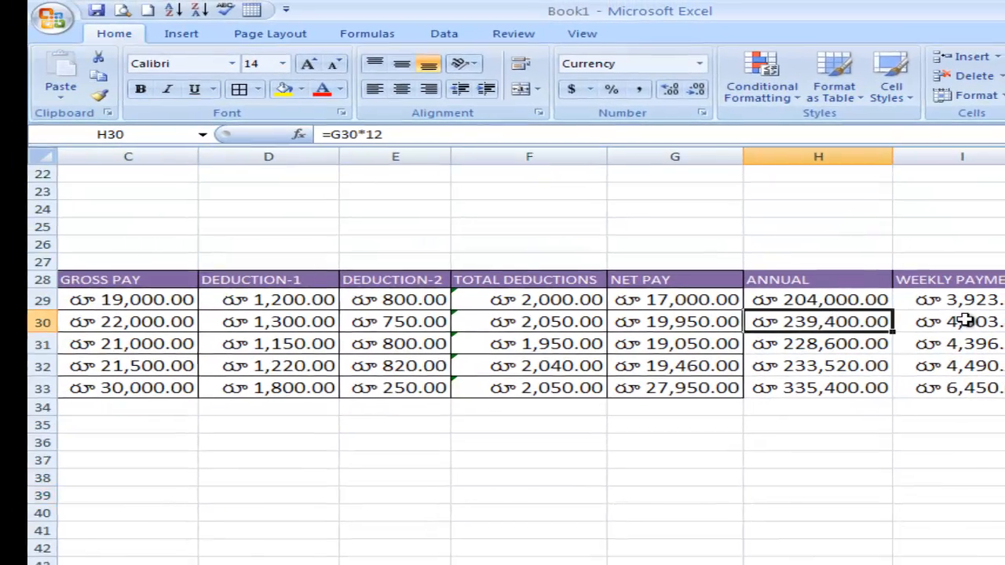
{"action": "left_click", "coordinate": [964, 322]}
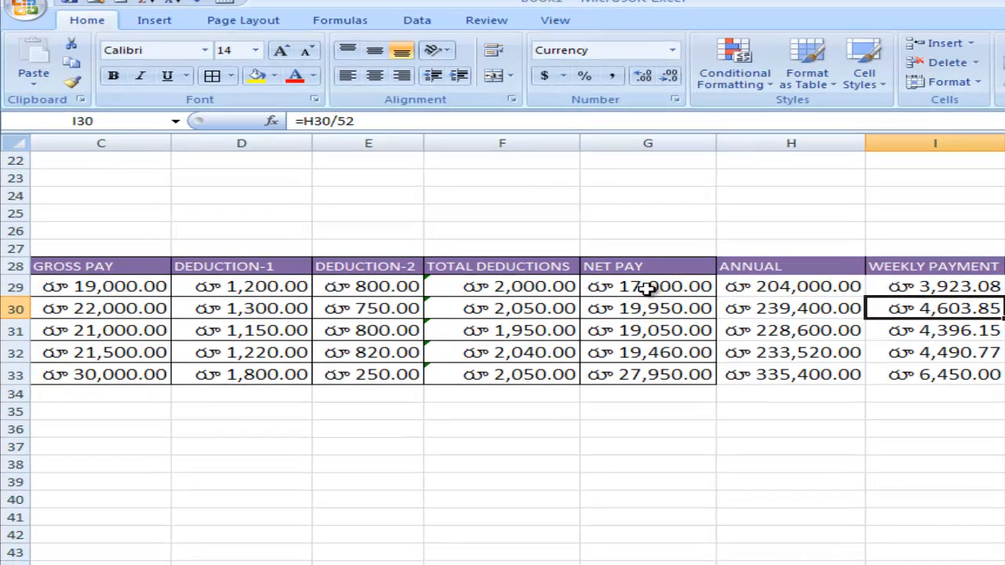
{"action": "left_click", "coordinate": [645, 289]}
{"action": "left_click", "coordinate": [491, 289]}
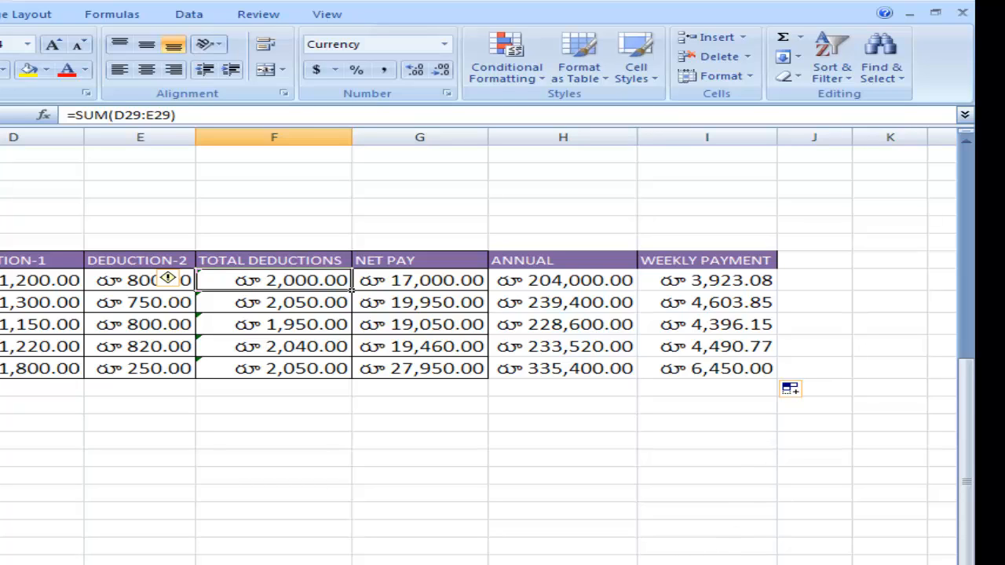
{"action": "left_click", "coordinate": [543, 280]}
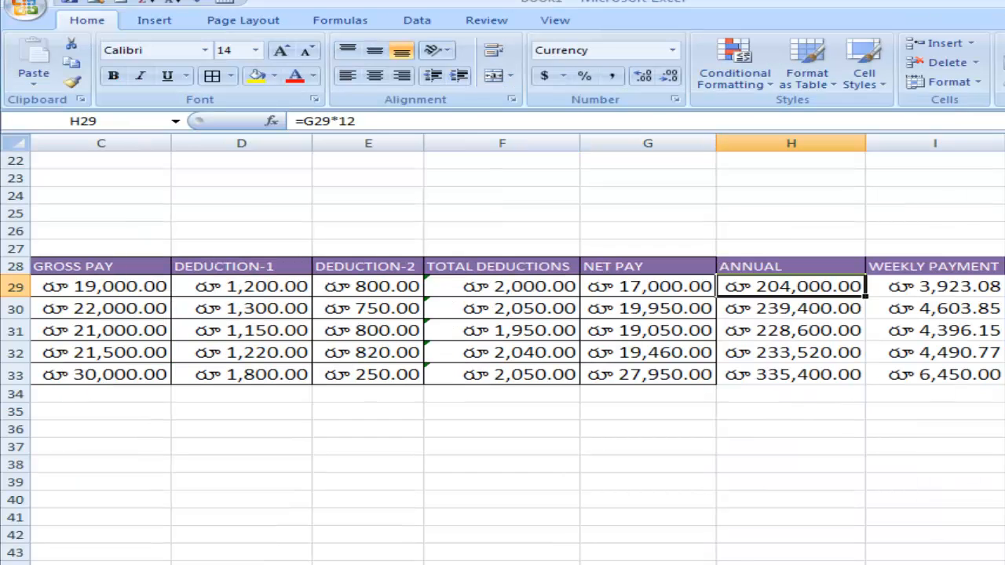
Enter the label PERIOD in cell H21 above the table and the value 12 beside it in I21
{"action": "scroll", "coordinate": [877, 229], "scroll_direction": "up", "scroll_amount": 2}
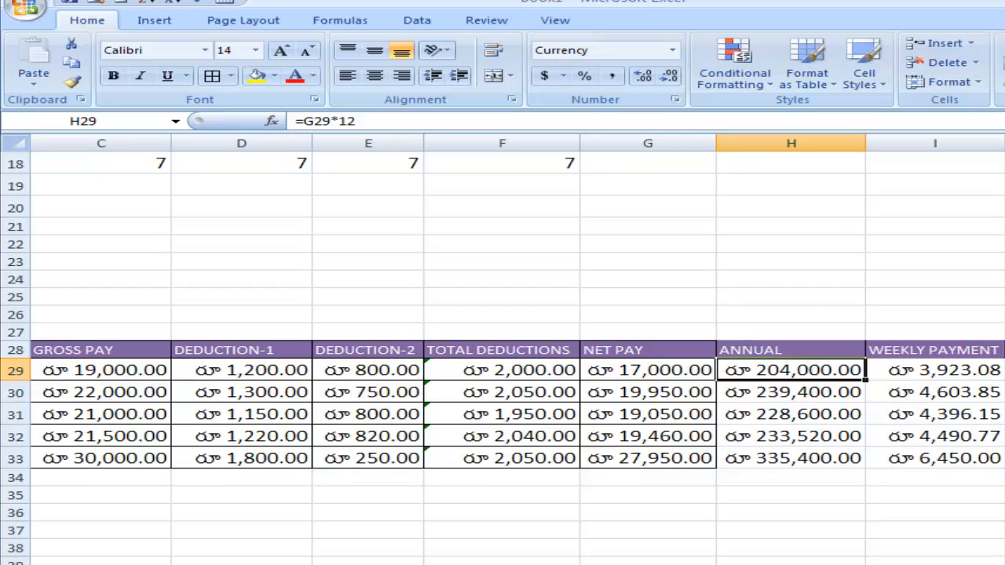
{"action": "left_click", "coordinate": [790, 225]}
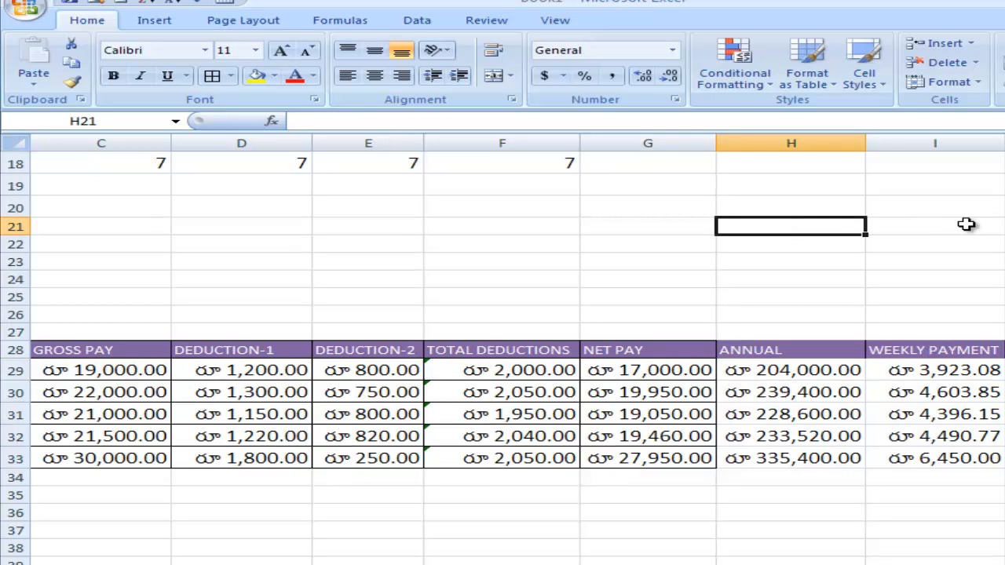
{"action": "type", "text": "PERIOD"}
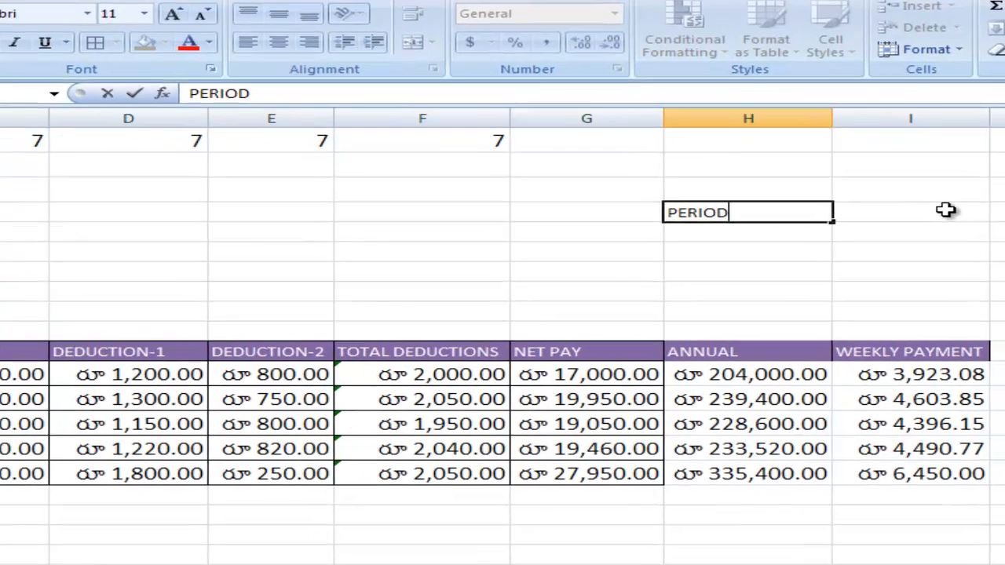
{"action": "left_click", "coordinate": [945, 210]}
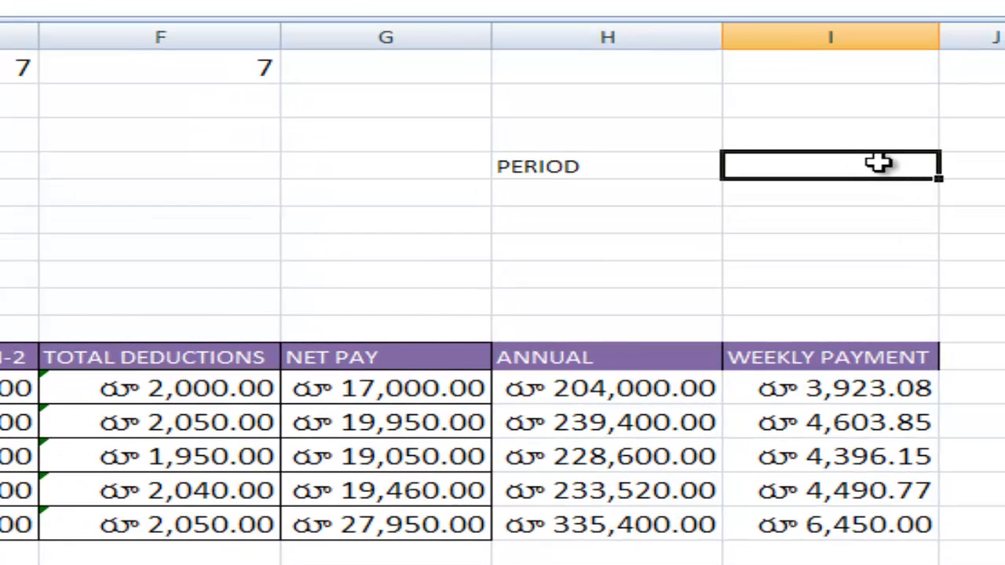
{"action": "type", "text": "12"}
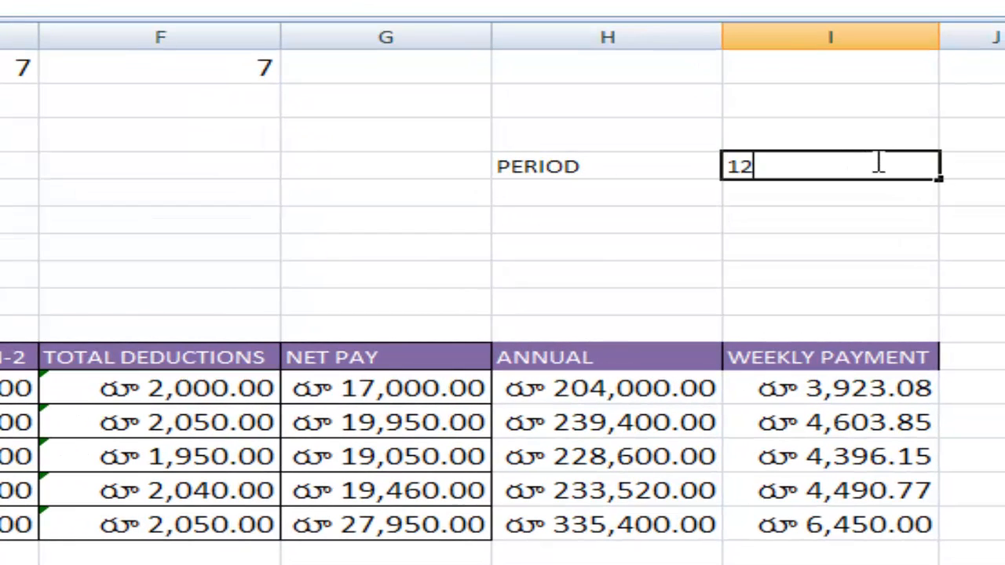
{"action": "key", "text": "Return"}
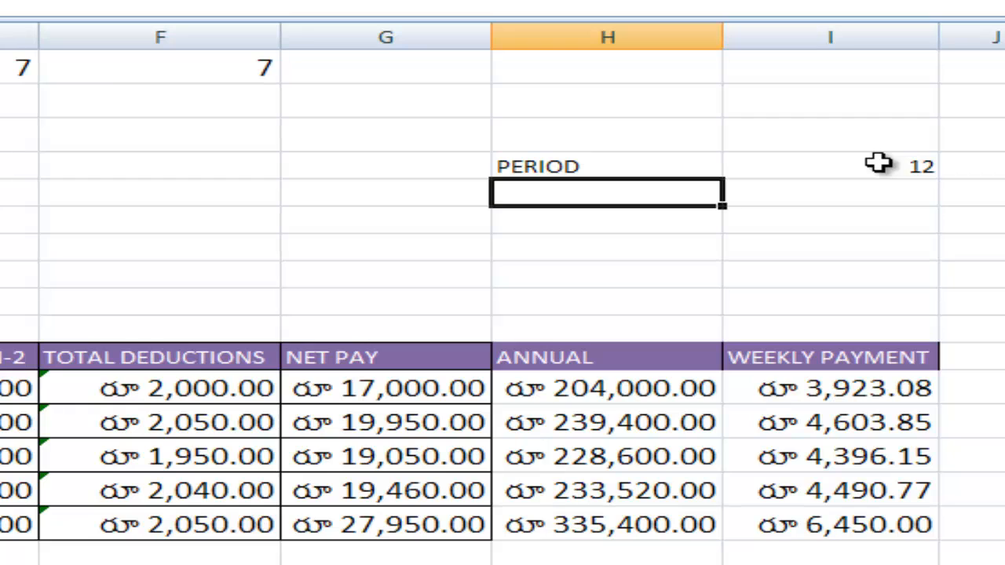
Change the first employee's annual pay formula in H29 to =G29*I21, using the period cell as the multiplier
{"action": "left_click", "coordinate": [632, 386]}
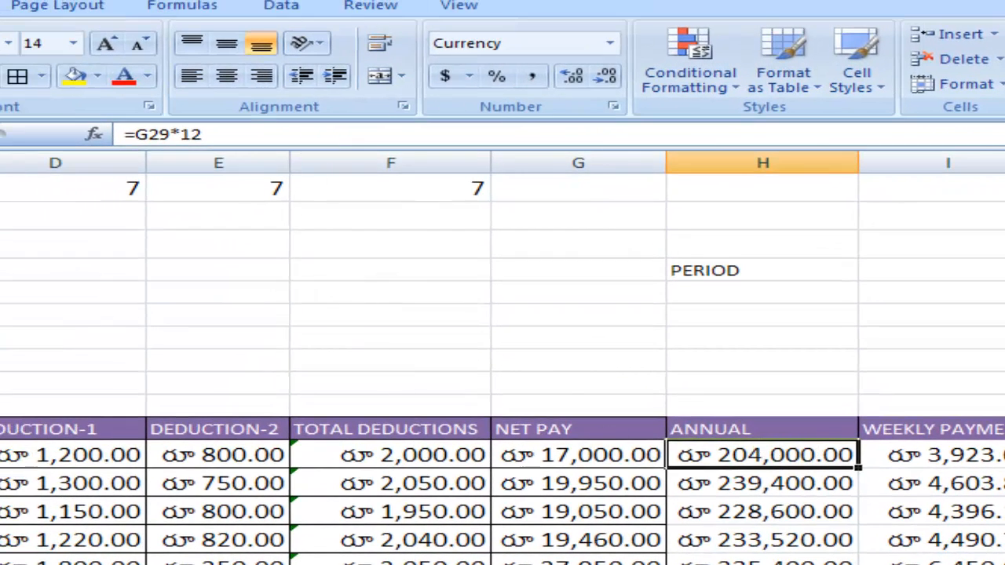
{"action": "left_click", "coordinate": [299, 135]}
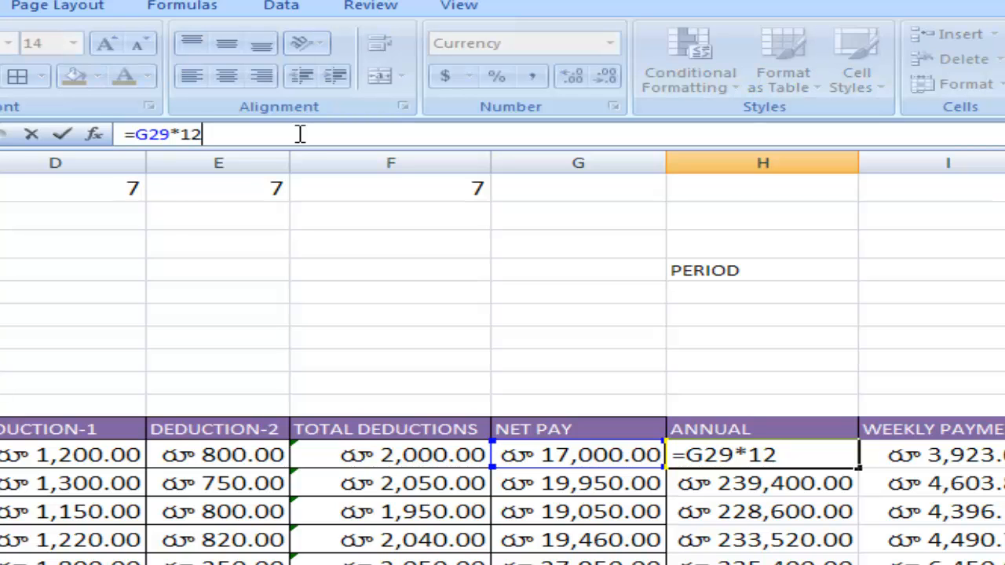
{"action": "key", "text": "BackSpace"}
{"action": "key", "text": "BackSpace"}
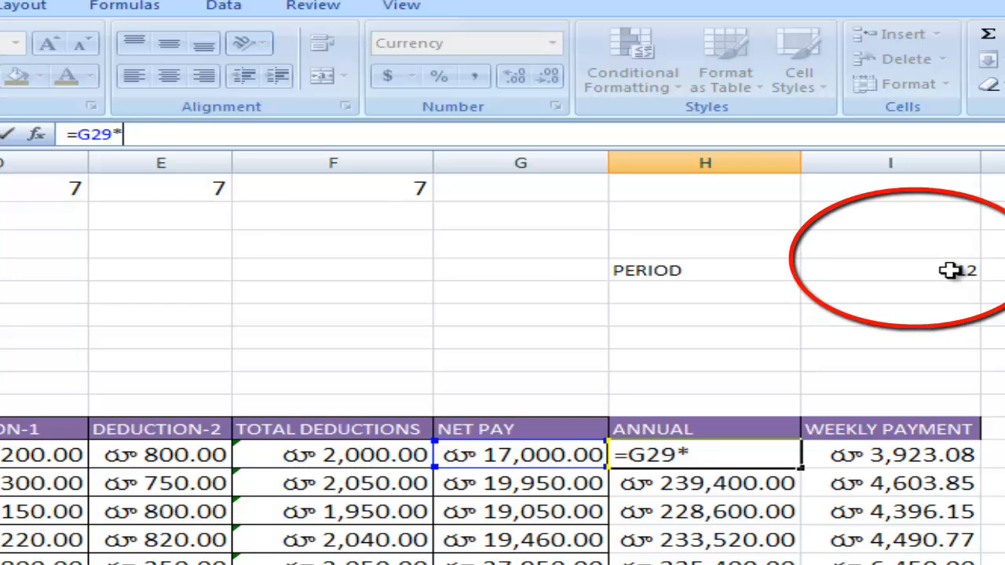
{"action": "left_click", "coordinate": [950, 271]}
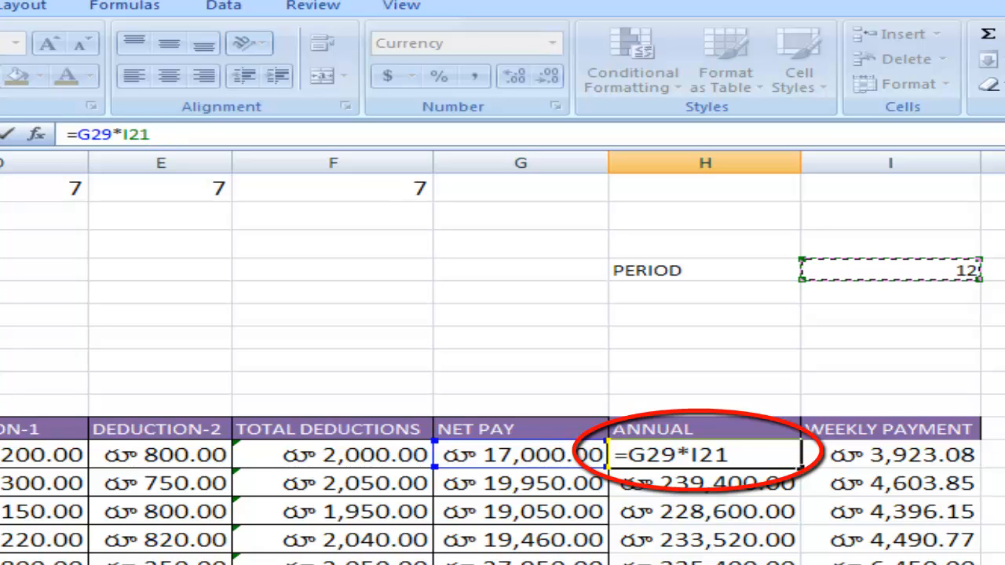
{"action": "key", "text": "Return"}
{"action": "left_click", "coordinate": [691, 564]}
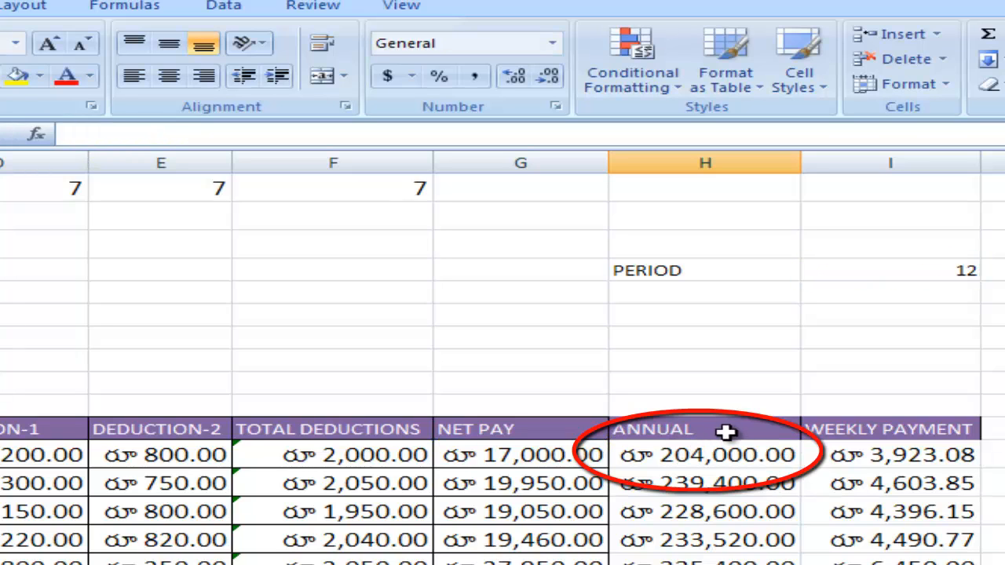
Set the period in I21 to 6 and check the first employee's annual pay in H29
{"action": "left_click", "coordinate": [943, 271]}
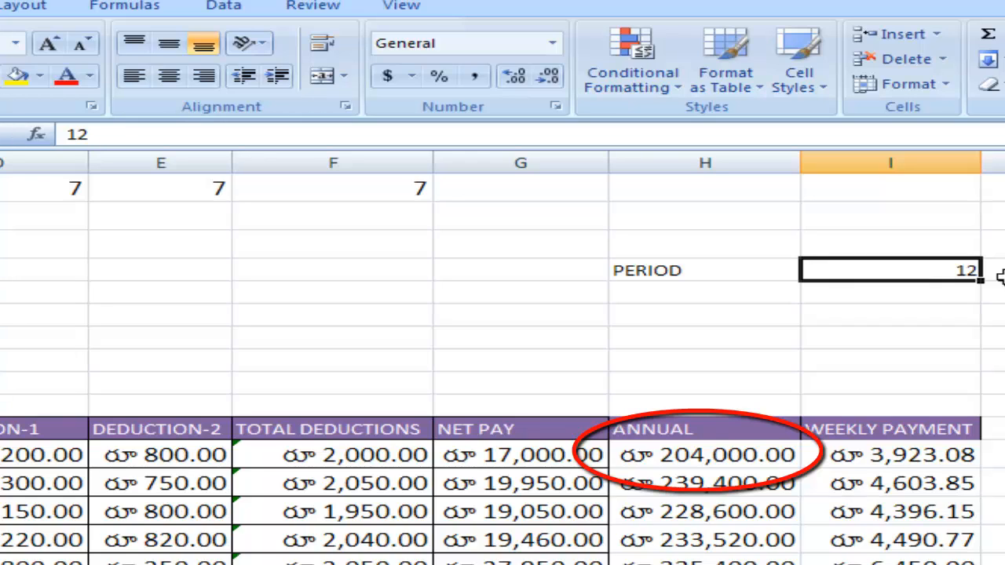
{"action": "type", "text": "6"}
{"action": "key", "text": "Return"}
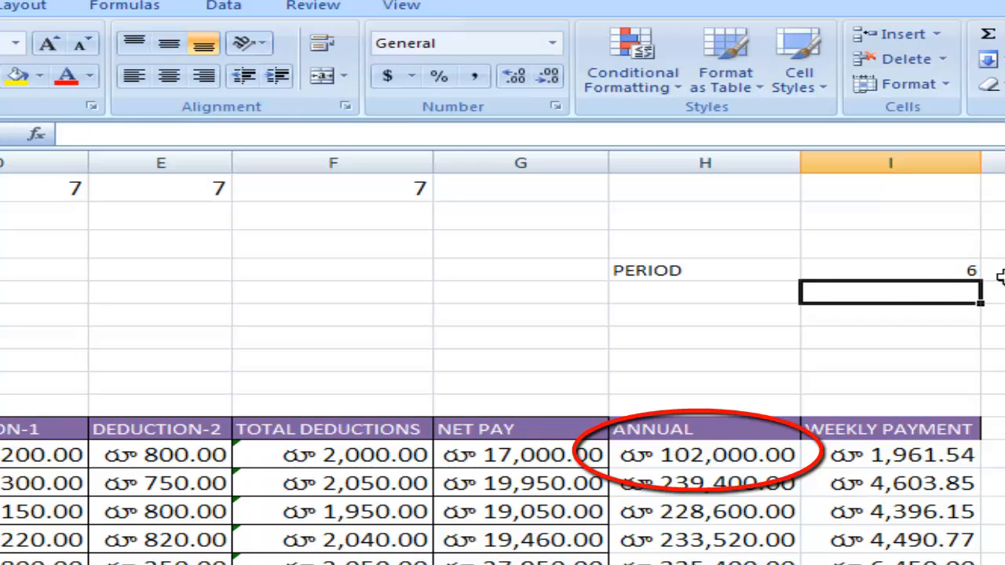
{"action": "left_click", "coordinate": [652, 458]}
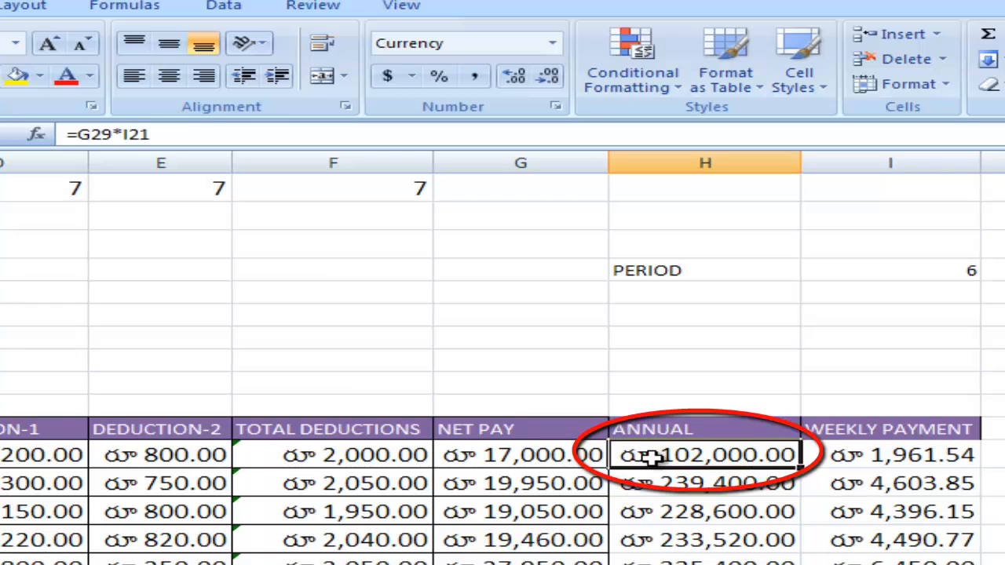
Set the period in I21 to 3 to test the first employee's annual and weekly pay
{"action": "left_click", "coordinate": [918, 268]}
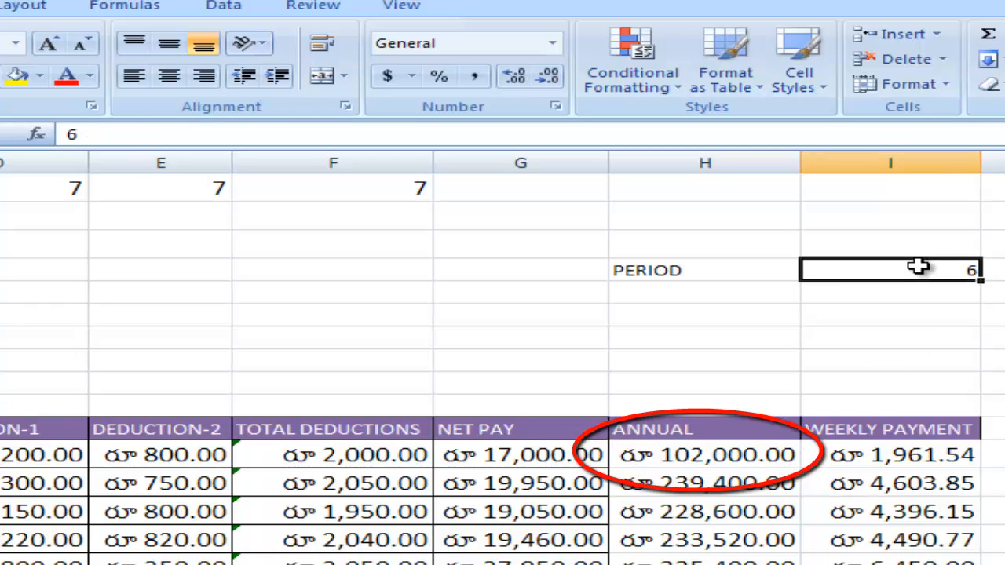
{"action": "type", "text": "3"}
{"action": "key", "text": "Return"}
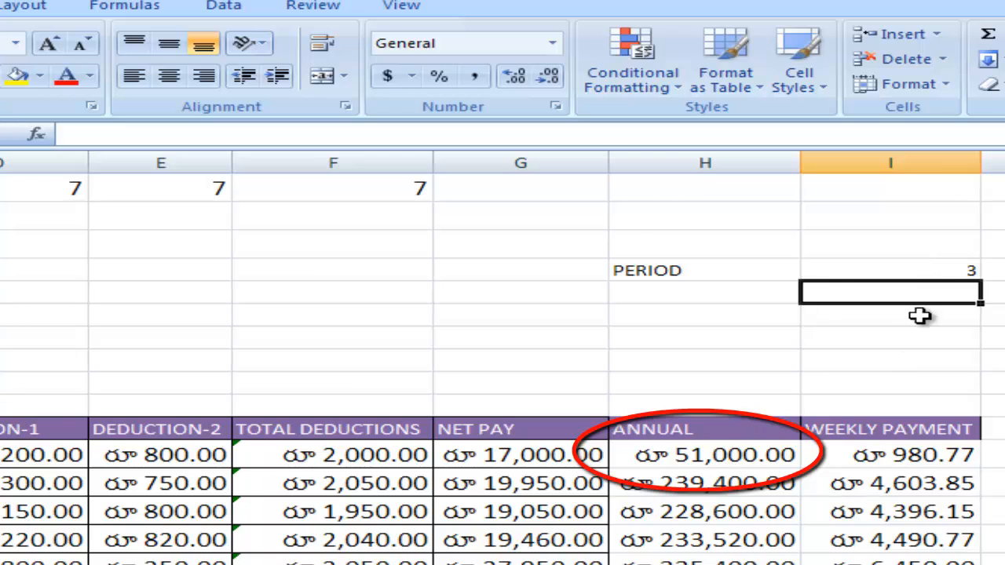
Set the period in I21 to 10 and check the first employee's weekly payment formula in I29
{"action": "left_click", "coordinate": [950, 272]}
{"action": "type", "text": "10"}
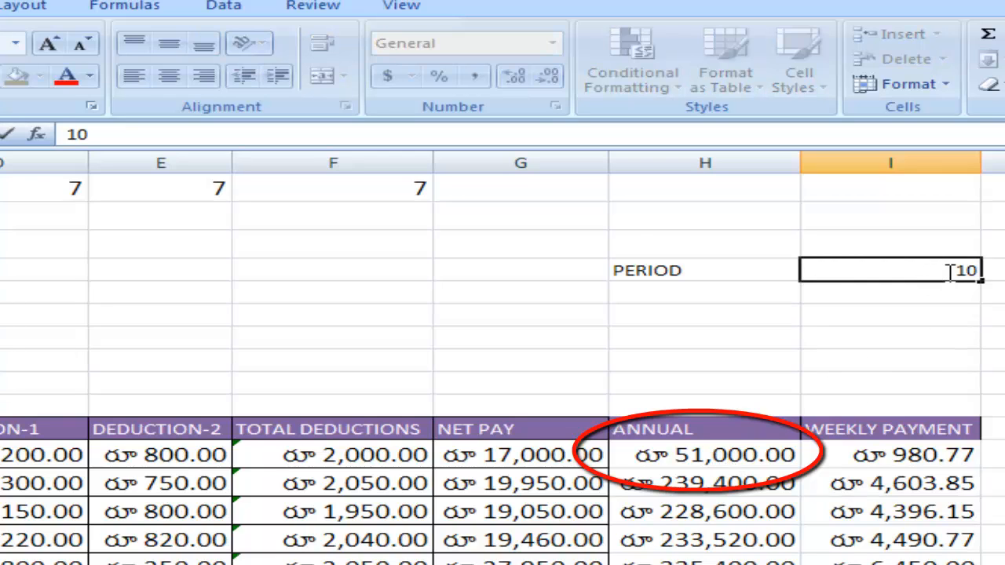
{"action": "key", "text": "Return"}
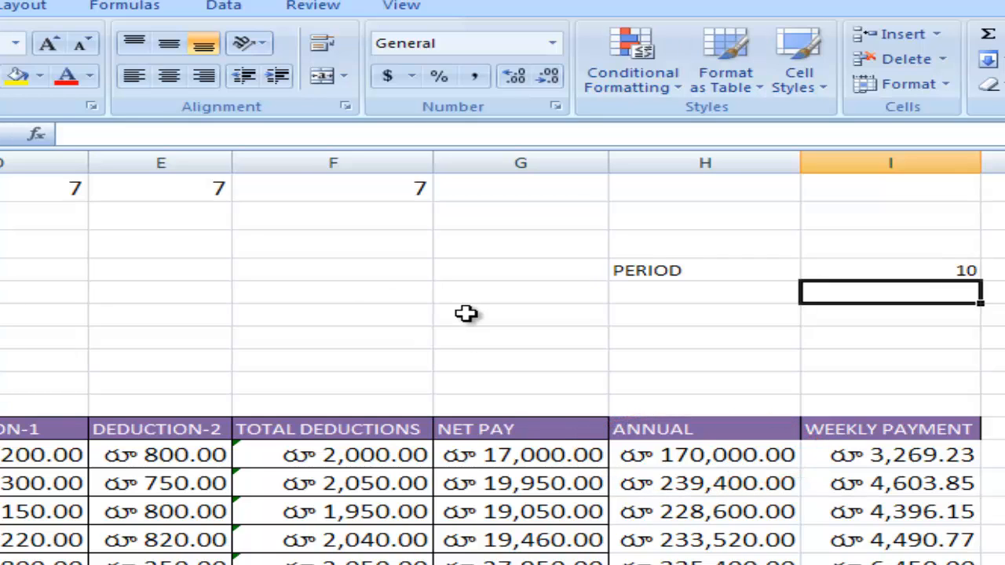
{"action": "scroll", "coordinate": [503, 358], "scroll_direction": "left", "scroll_amount": 2}
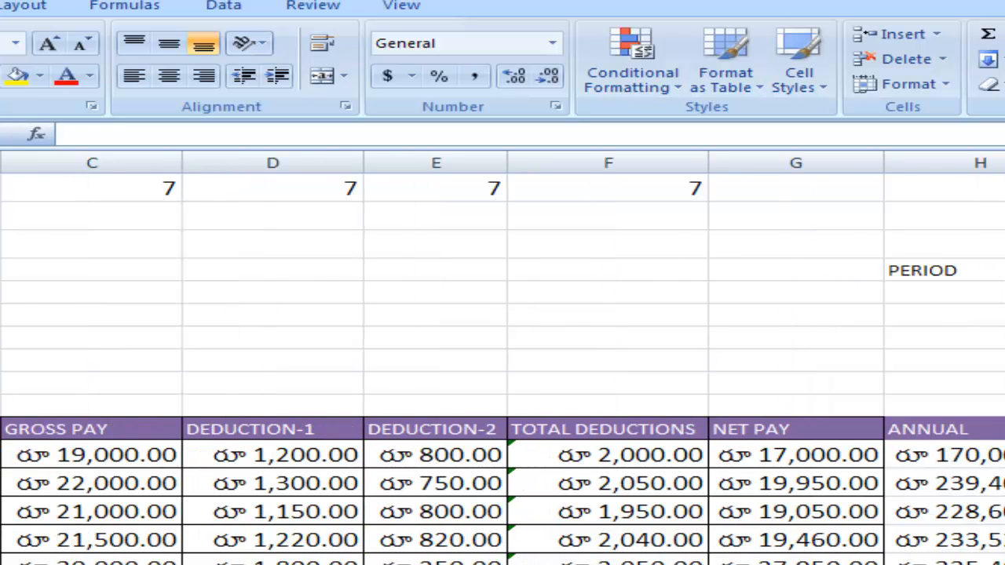
{"action": "scroll", "coordinate": [503, 358], "scroll_direction": "right", "scroll_amount": 2}
{"action": "left_click", "coordinate": [899, 460]}
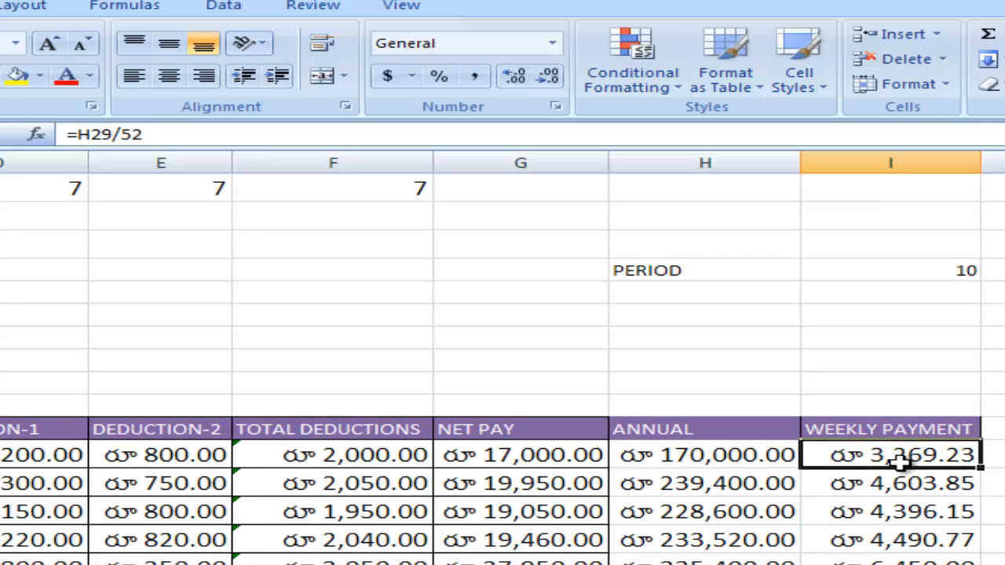